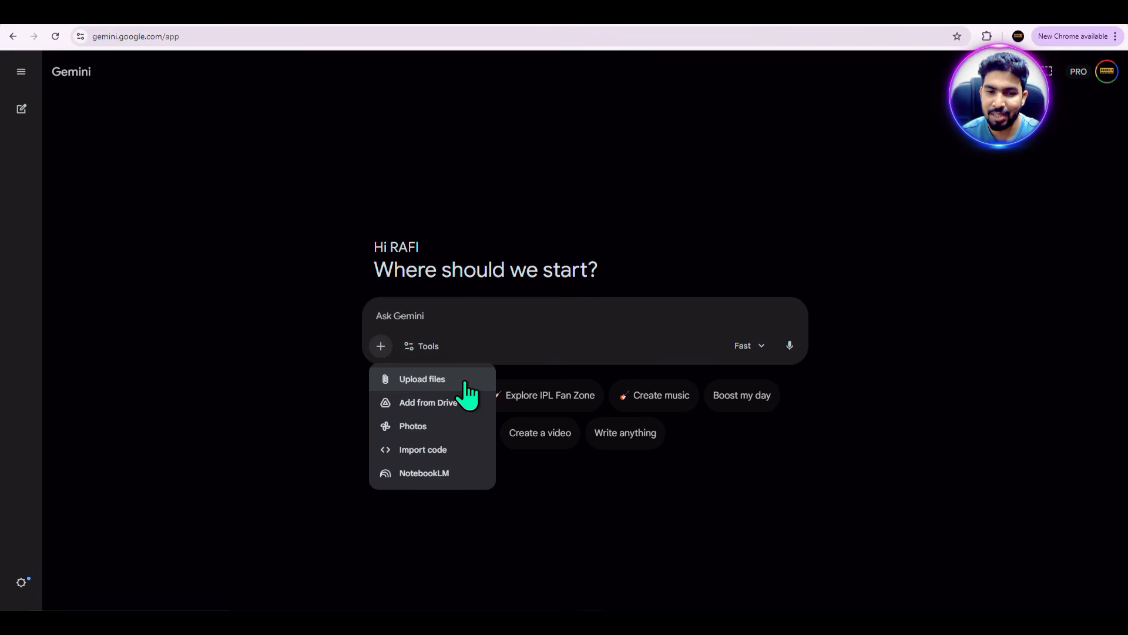
# - Preview the generated image of the house with a white car in Downloads and attach it to the Gemini prompt
pyautogui.click(465, 381)
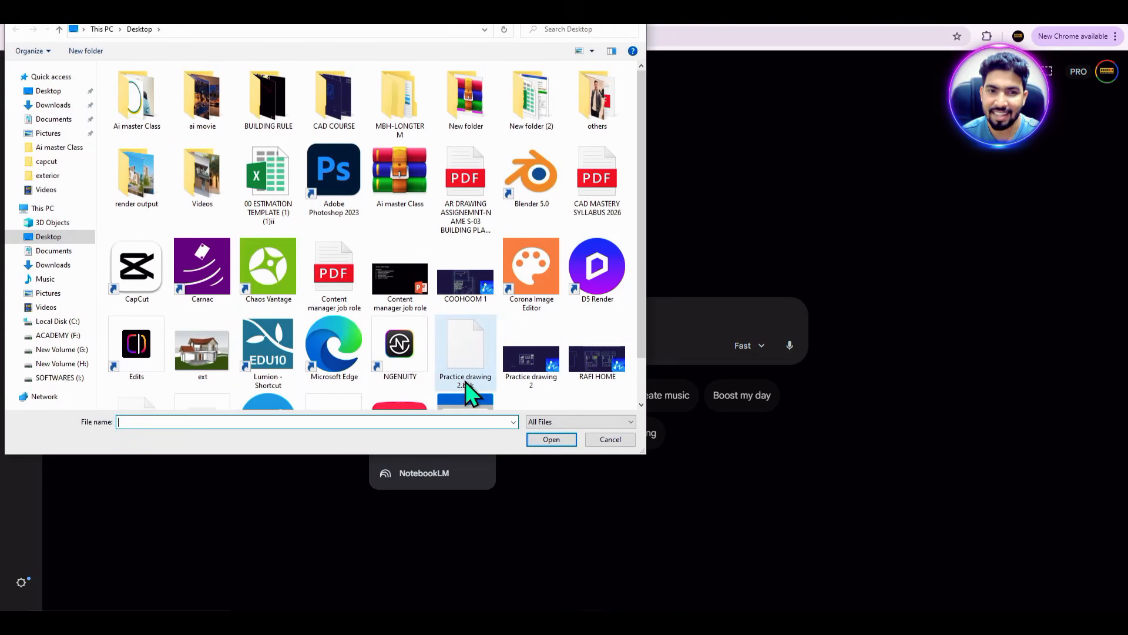
pyautogui.click(55, 106)
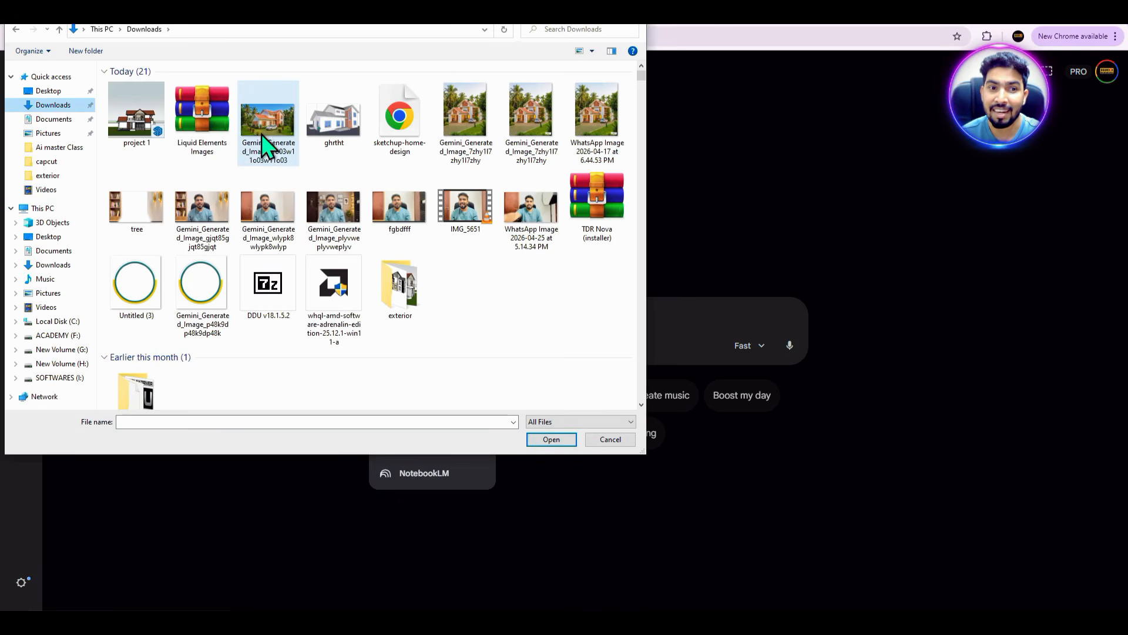
pyautogui.click(263, 123)
pyautogui.rightClick(264, 122)
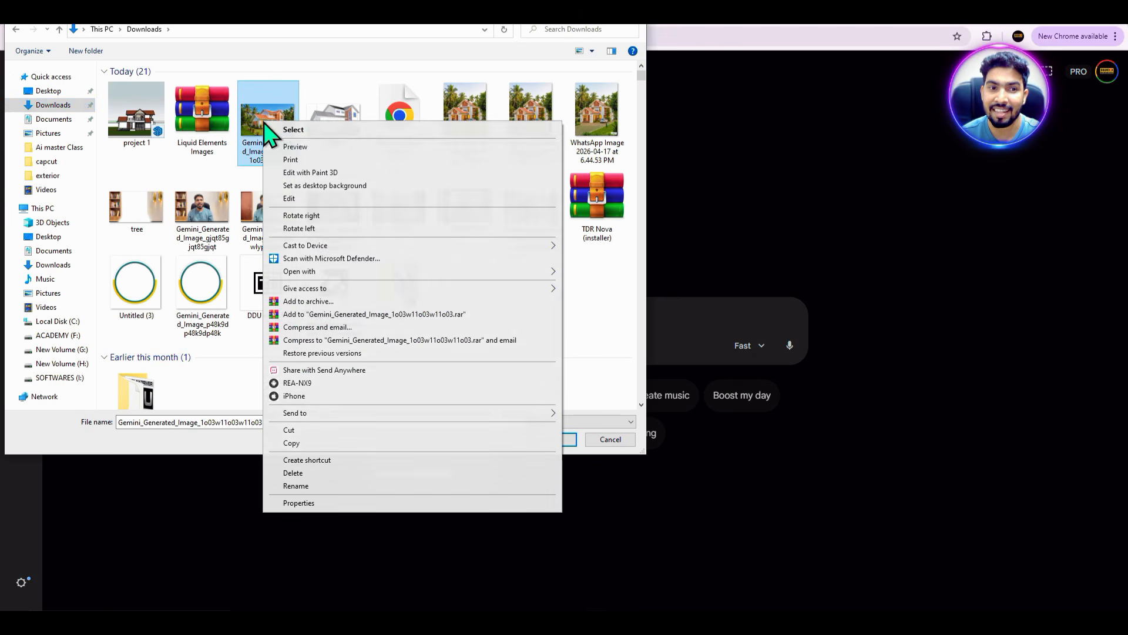
pyautogui.click(295, 146)
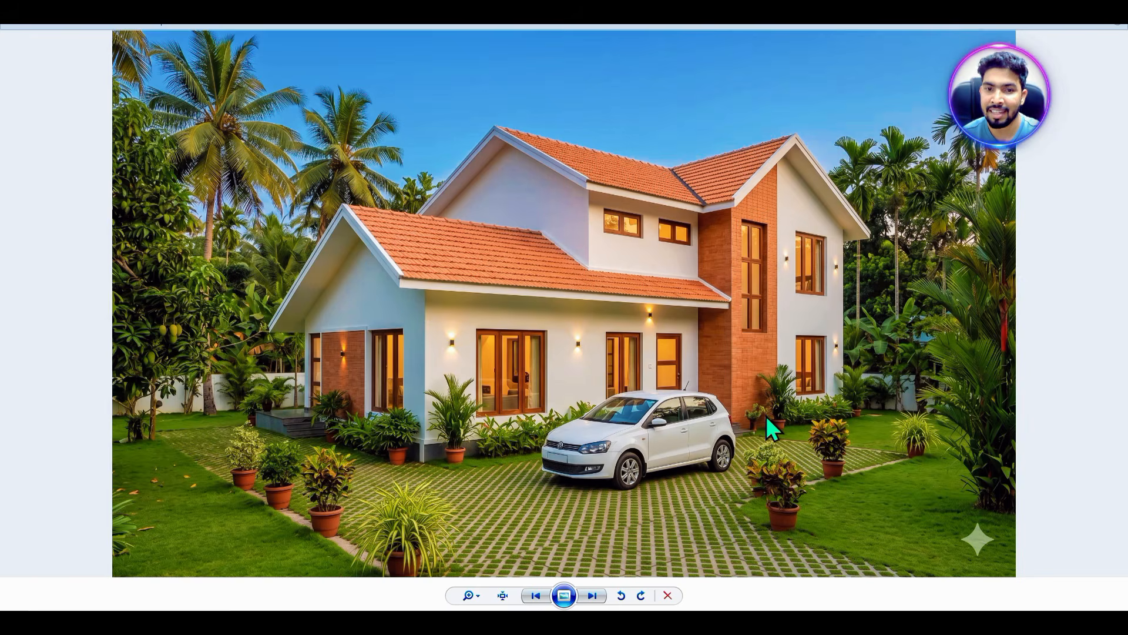
pyautogui.click(1125, 26)
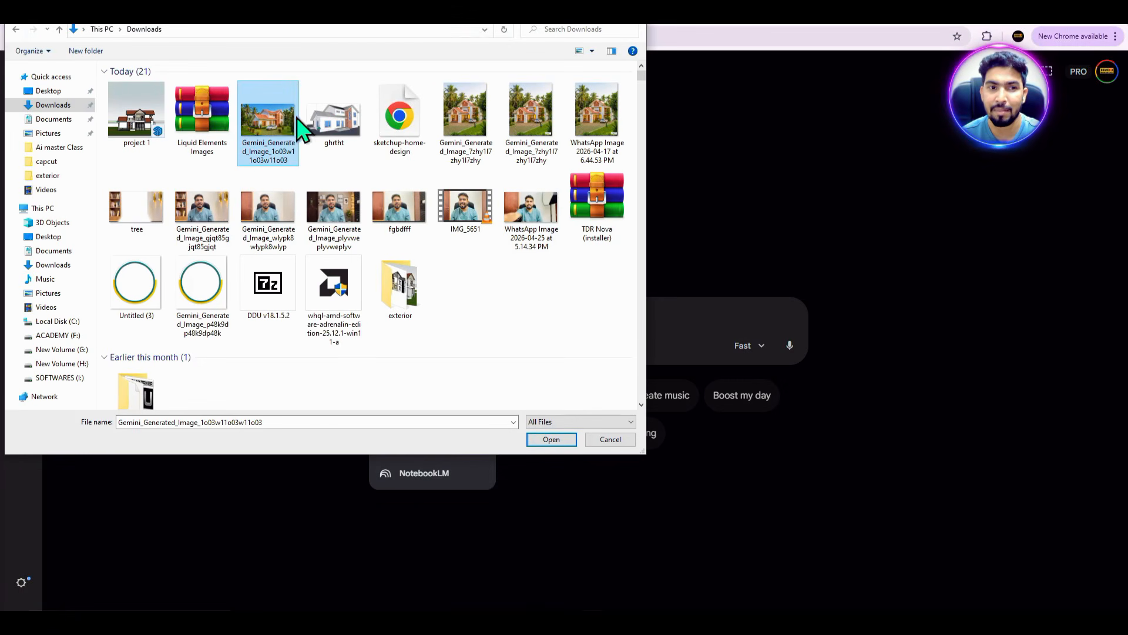
pyautogui.click(549, 440)
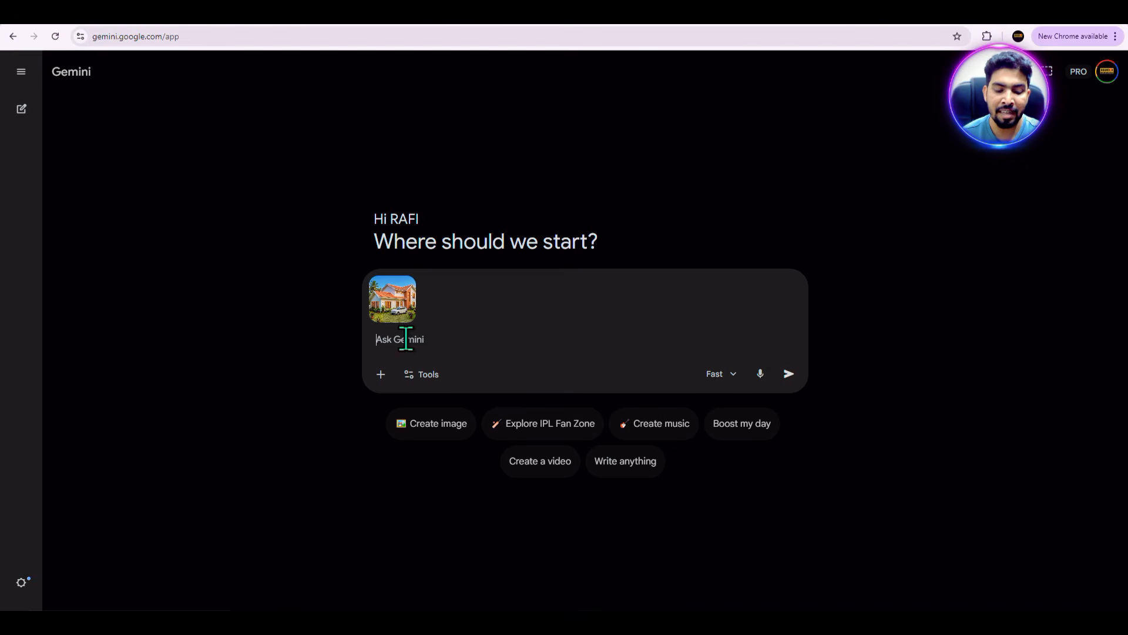
# - Submit the prompt "extract structured json prompt for this image" with the attached house image
pyautogui.write('ex')
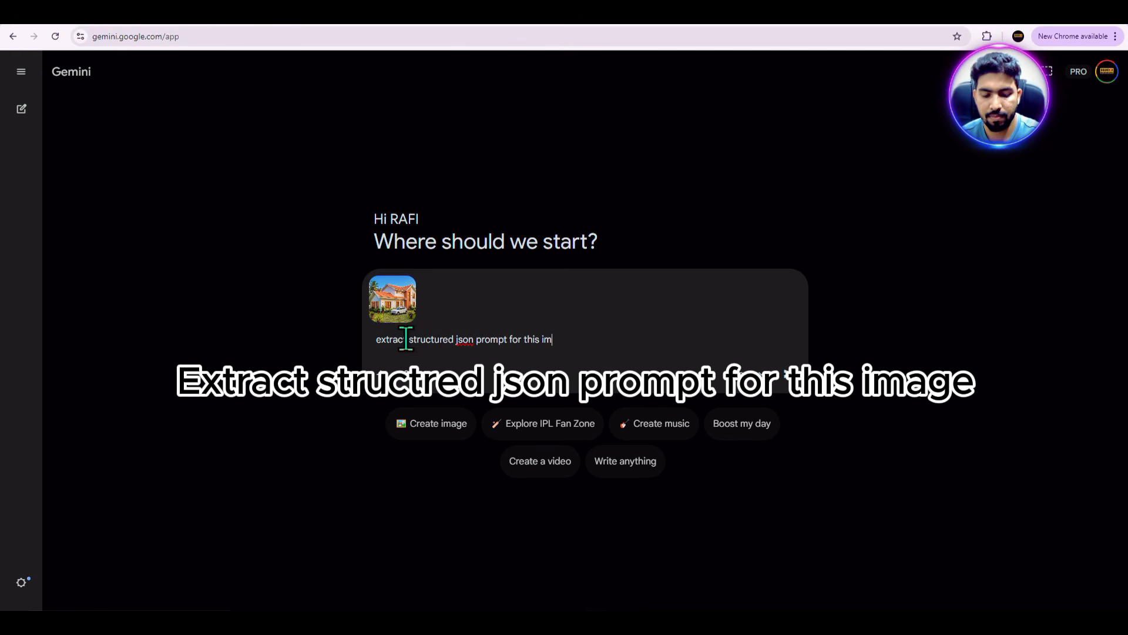
pyautogui.write('e')
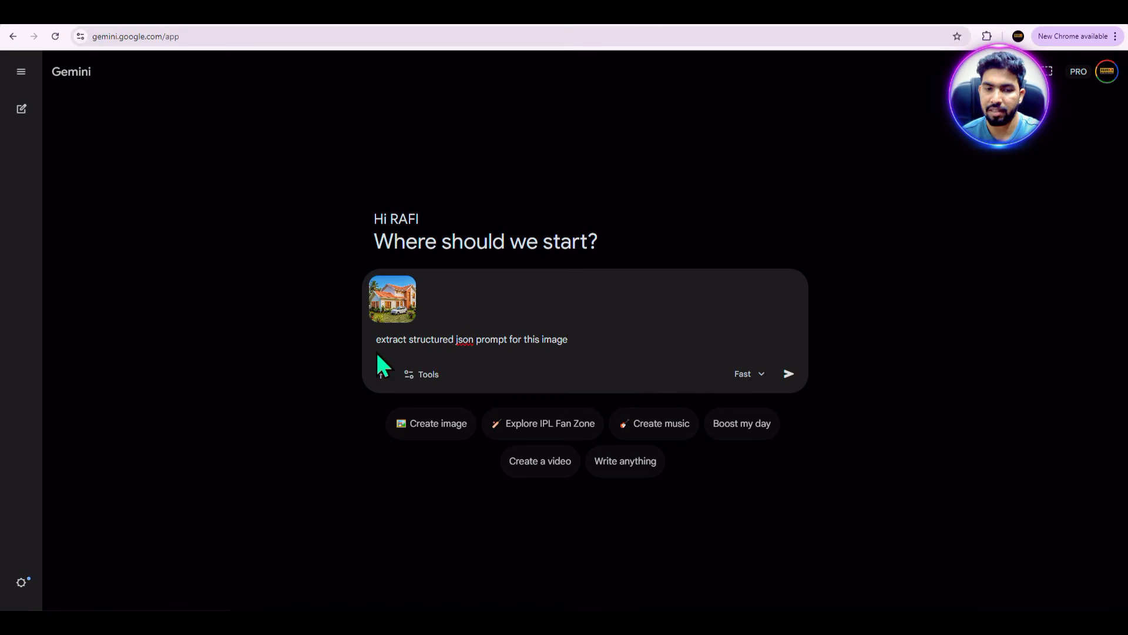
pyautogui.click(789, 374)
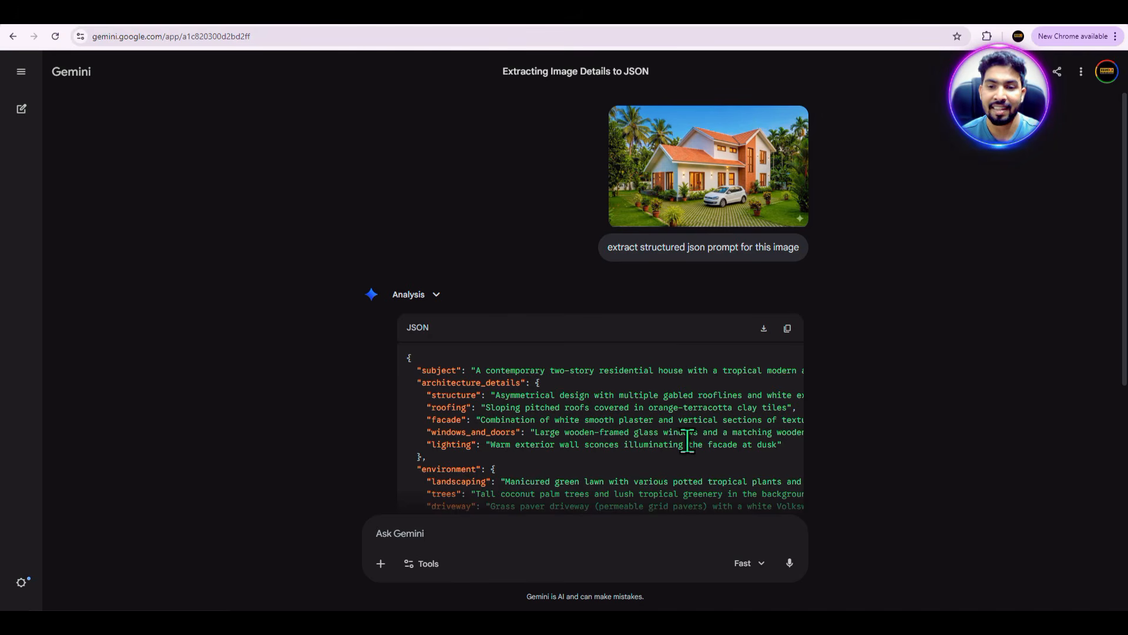
# - Review the generated JSON prompt's architecture, environment and composition entries and copy the whole code block
pyautogui.scroll(-3, 635, 400)
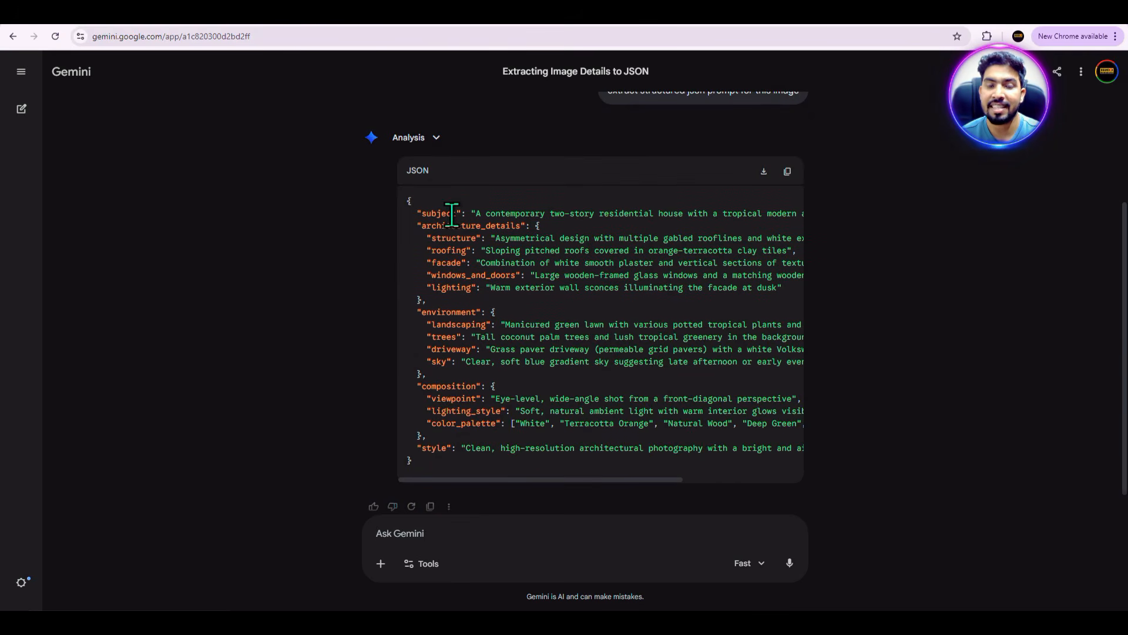
pyautogui.scroll(2, 509, 241)
pyautogui.scroll(2, 507, 230)
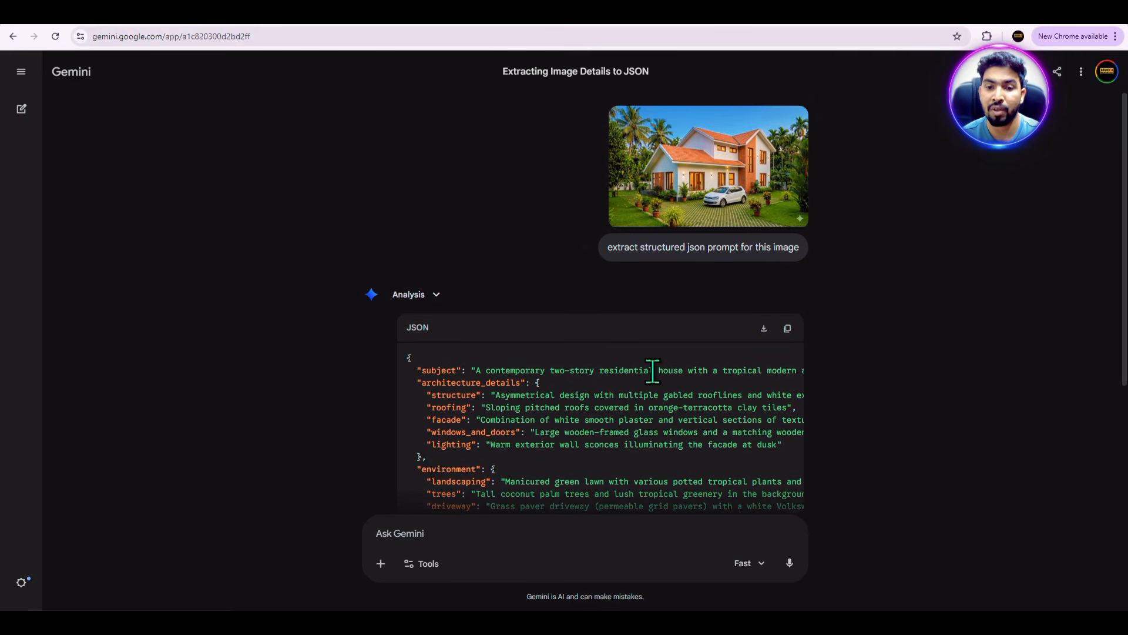
pyautogui.hscroll(5, 701, 374)
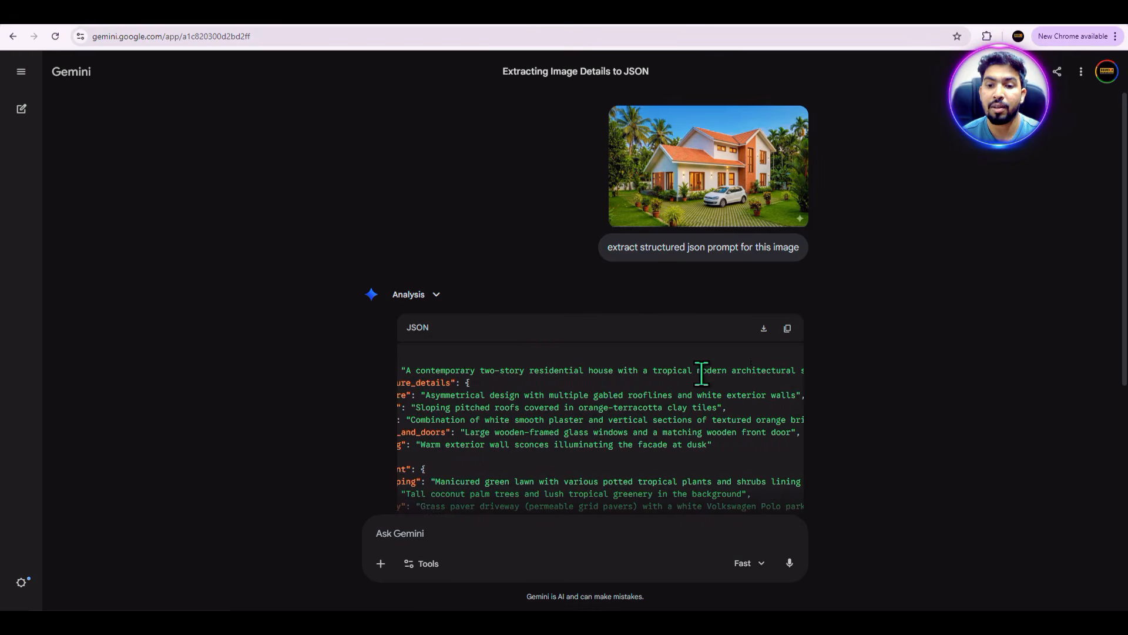
pyautogui.hscroll(-5, 701, 373)
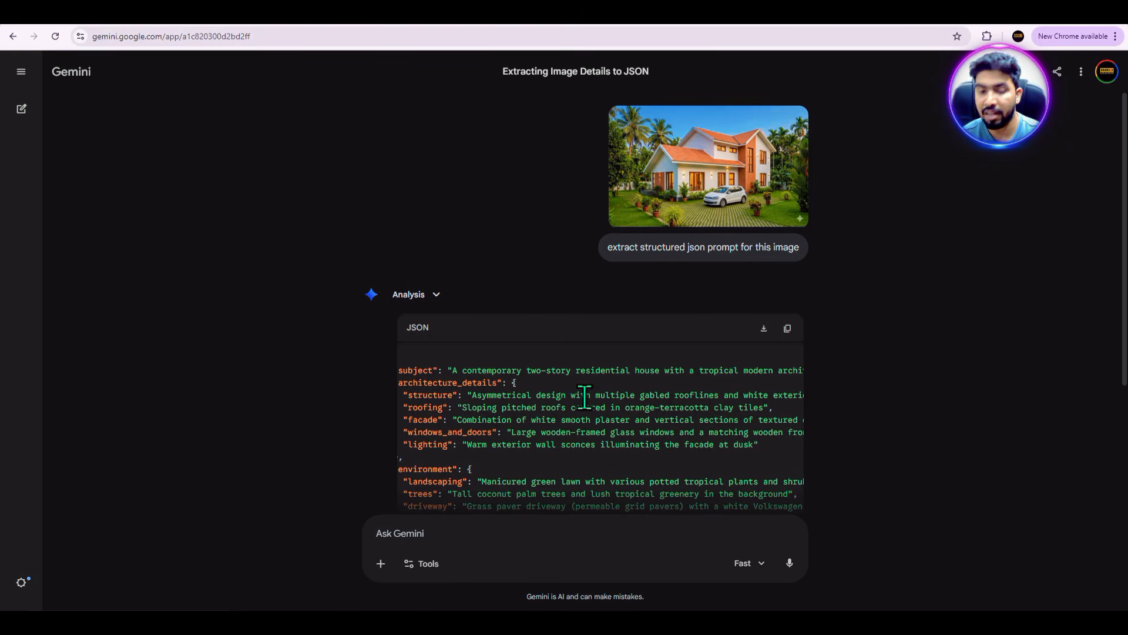
pyautogui.hscroll(3, 585, 396)
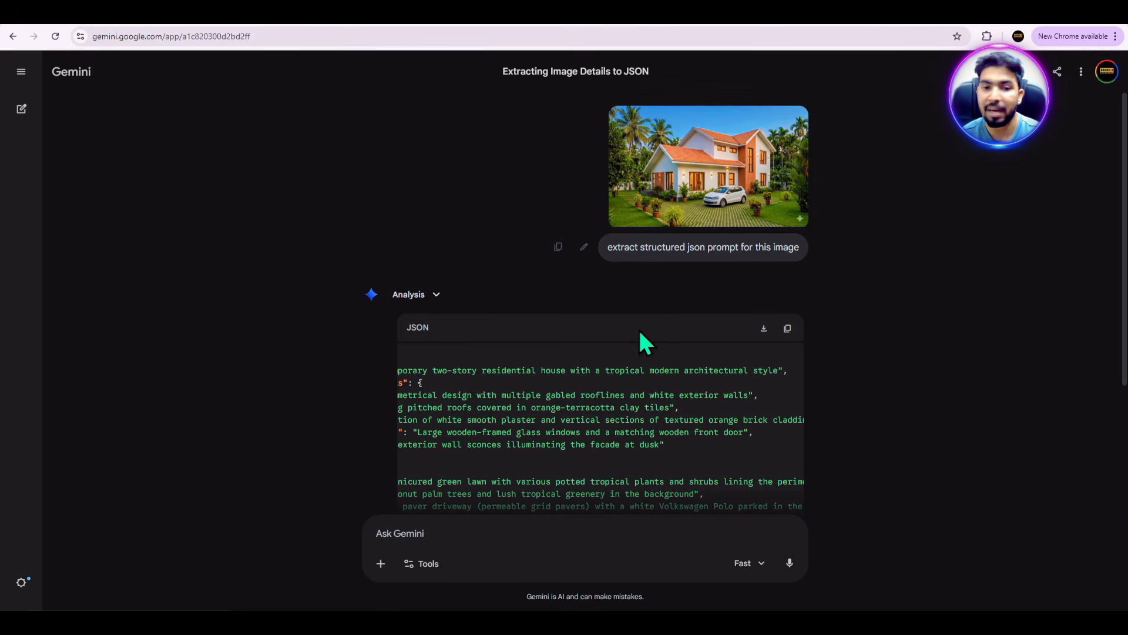
pyautogui.scroll(-1, 641, 332)
pyautogui.hscroll(-3, 641, 334)
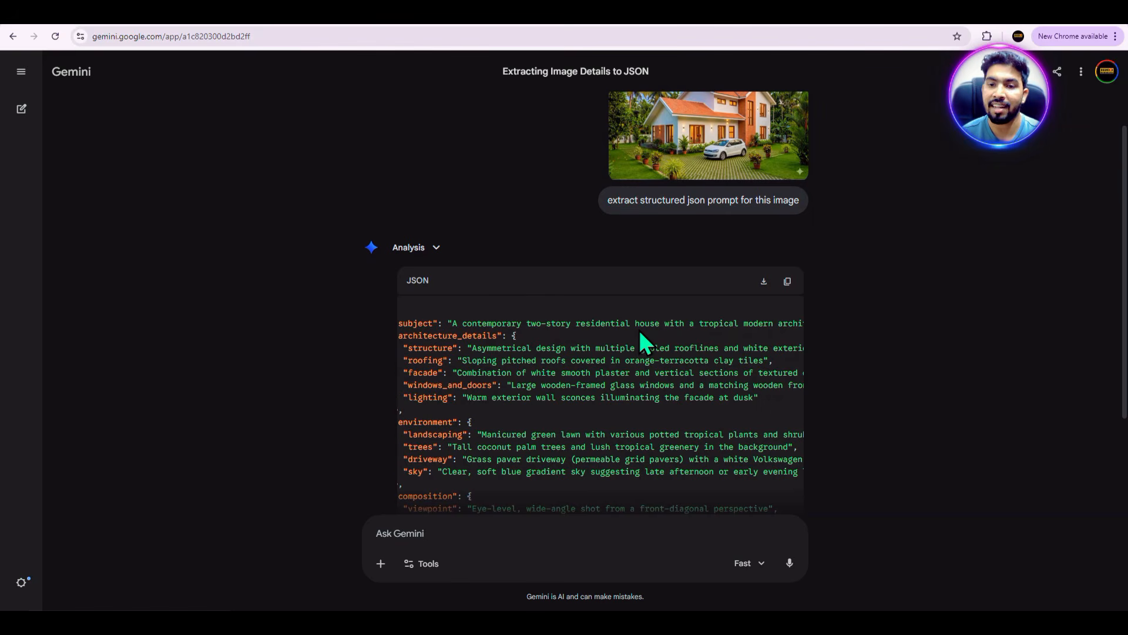
pyautogui.click(787, 281)
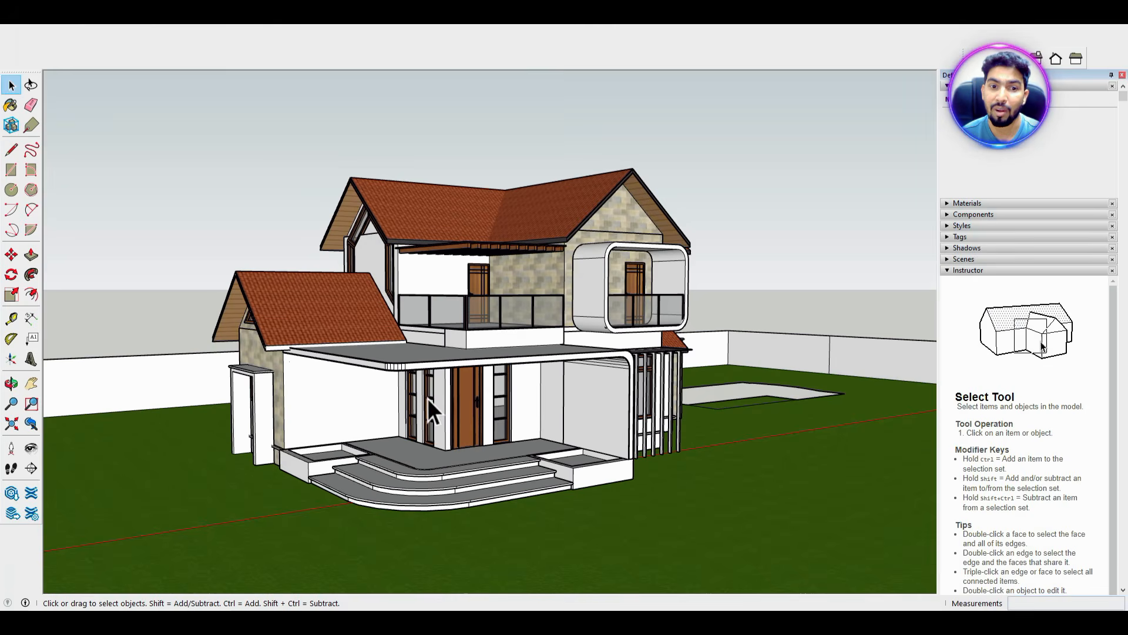
# - Switch to SketchUp and frame the house model in a near-frontal view showing the entrance steps, balcony and gable
pyautogui.moveTo(428, 397); pyautogui.dragTo(705, 371, button='middle')
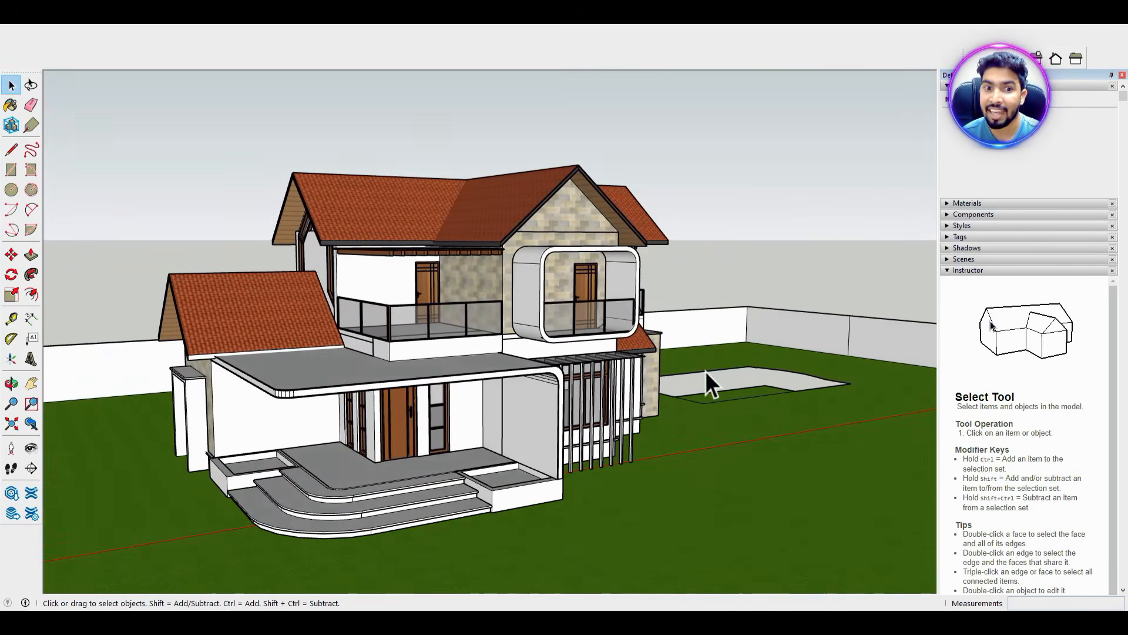
pyautogui.scroll(3, 202, 165)
pyautogui.scroll(-2, 591, 333)
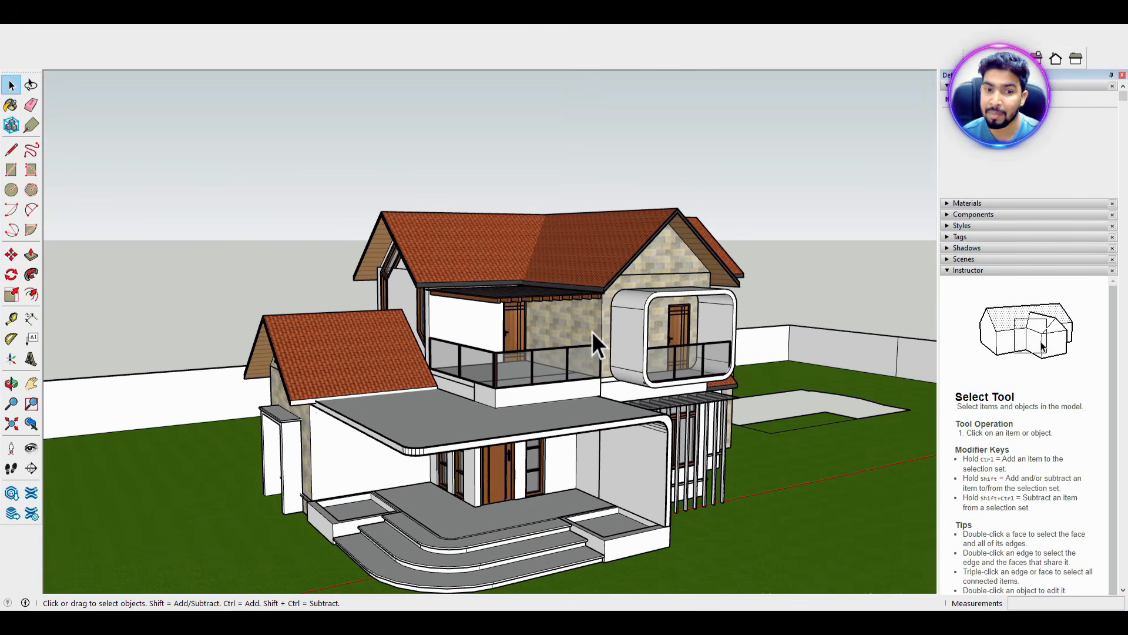
pyautogui.moveTo(618, 330); pyautogui.dragTo(696, 359, button='middle')
pyautogui.scroll(4, 693, 361)
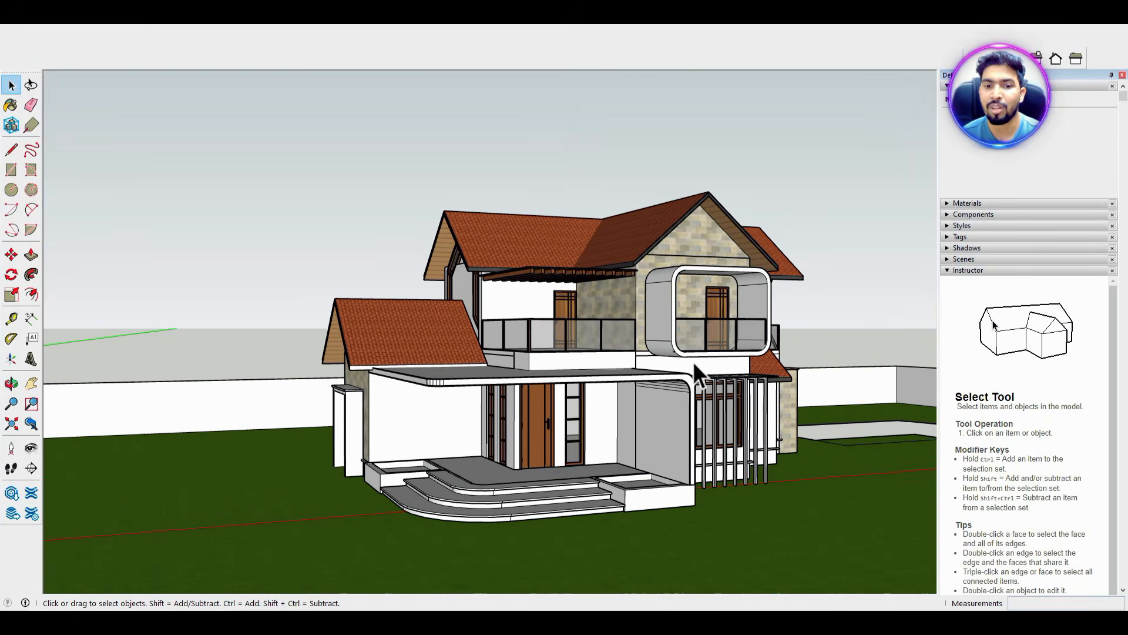
pyautogui.moveTo(562, 360); pyautogui.dragTo(700, 292, button='middle')
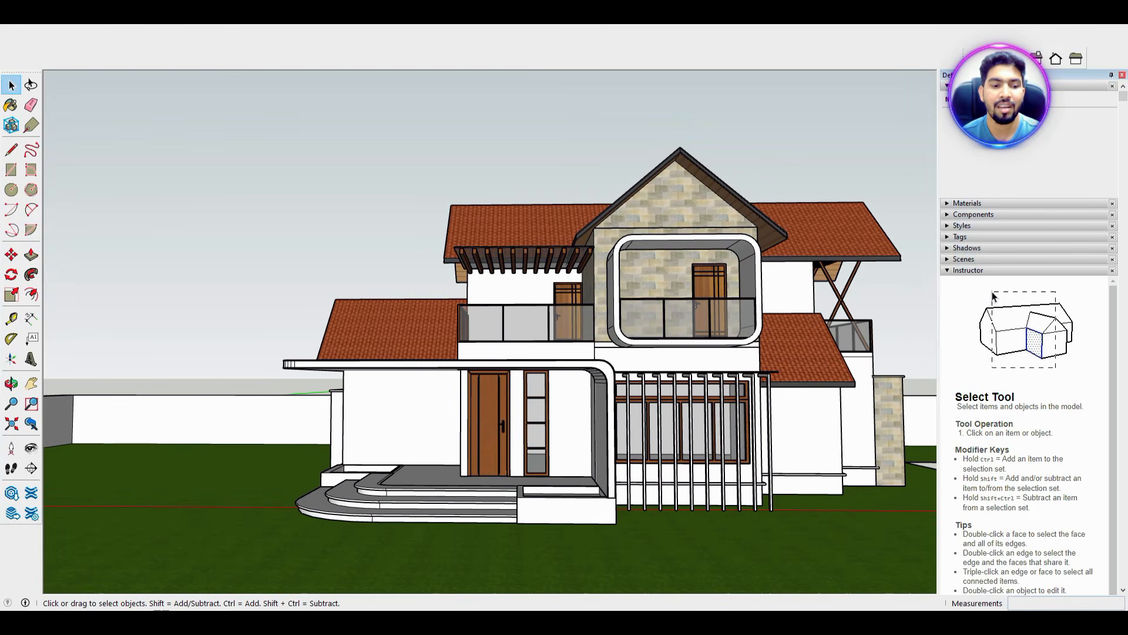
# - Open Snipping Tool and capture a new rectangular snip of the whole house in the model view
pyautogui.click(162, 620)
pyautogui.write('s')
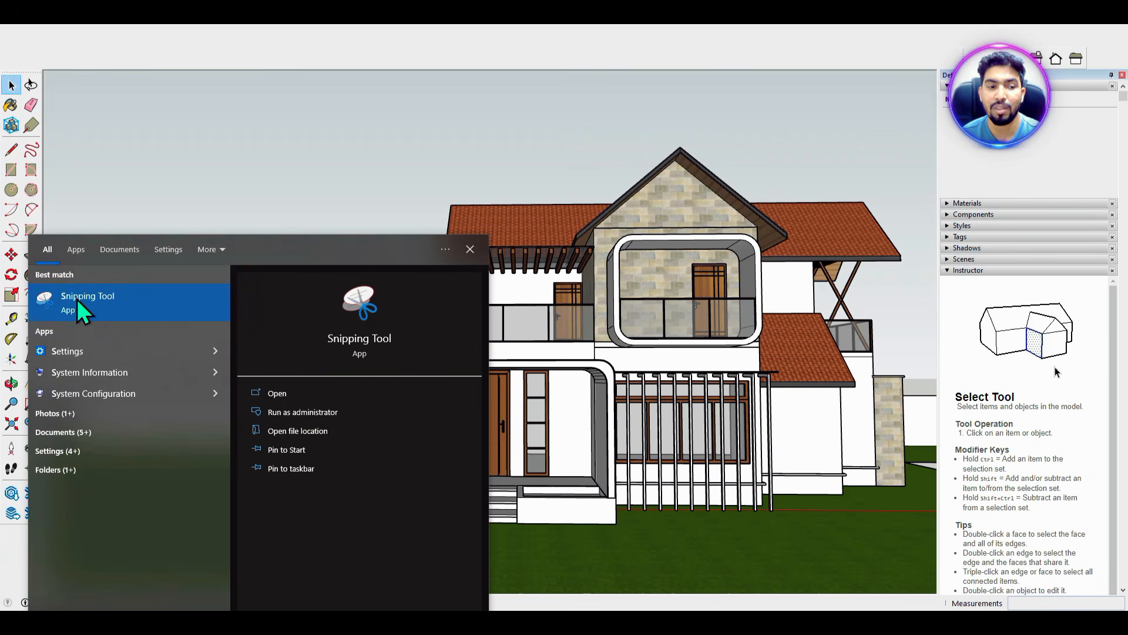
pyautogui.click(77, 298)
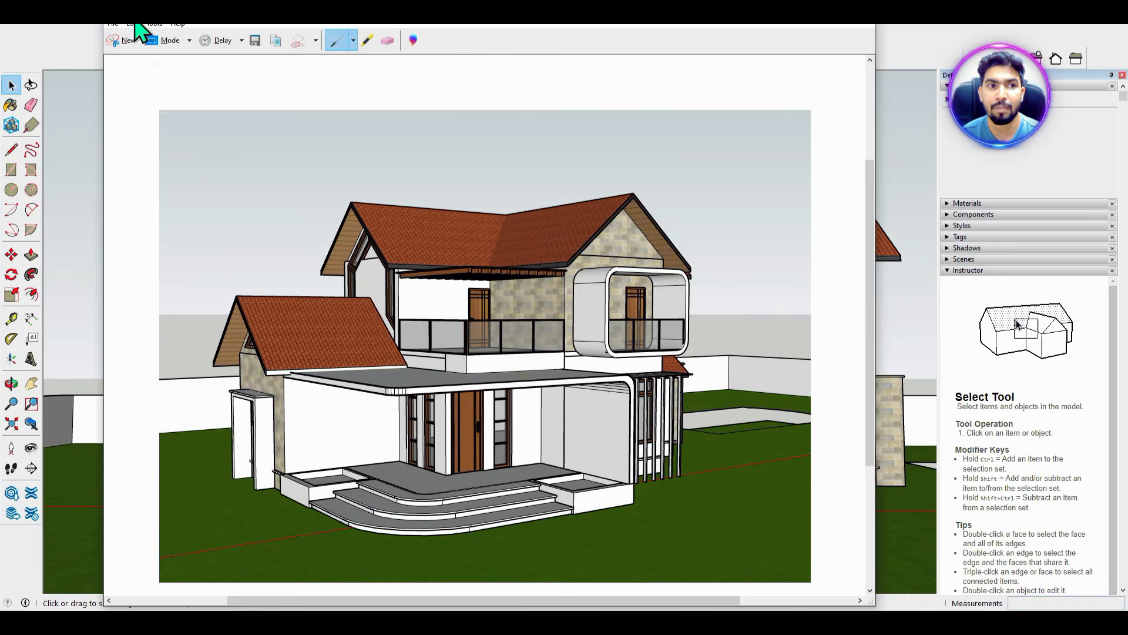
pyautogui.moveTo(141, 18); pyautogui.dragTo(286, 135)
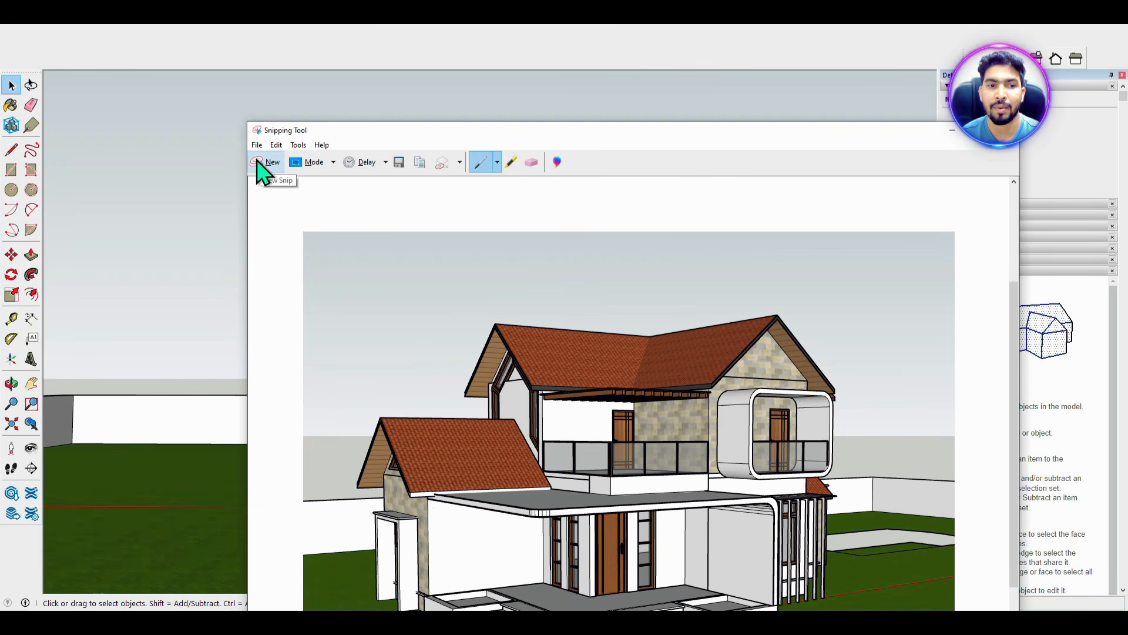
pyautogui.click(257, 161)
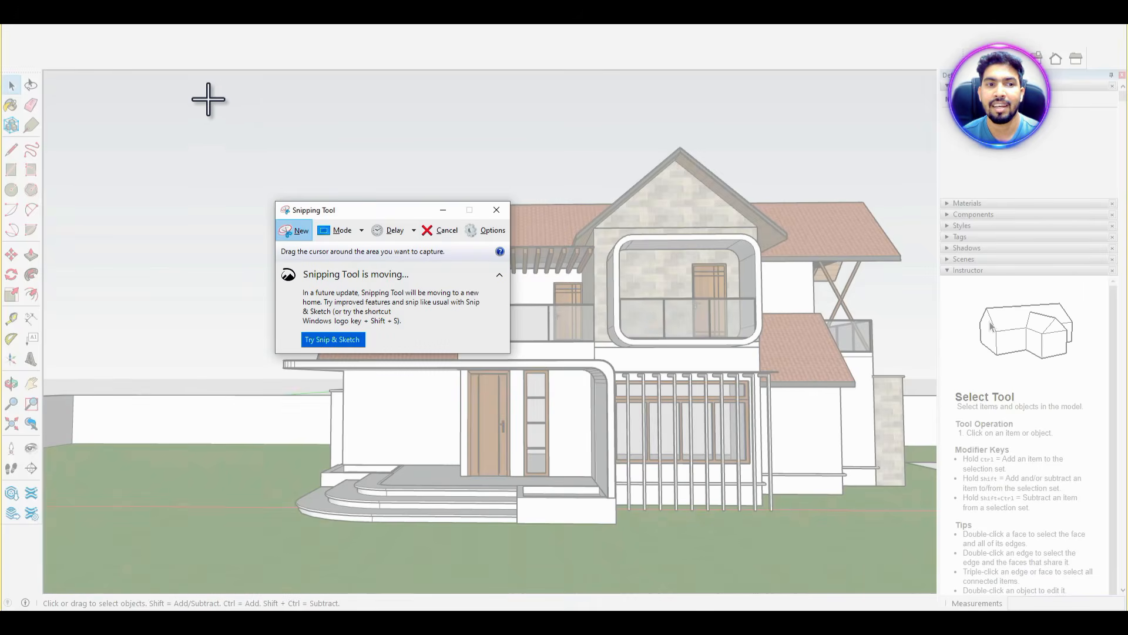
pyautogui.moveTo(211, 98)
pyautogui.mouseDown()
pyautogui.moveTo(284, 246)
pyautogui.moveTo(788, 456)
pyautogui.moveTo(921, 568)
pyautogui.mouseUp()
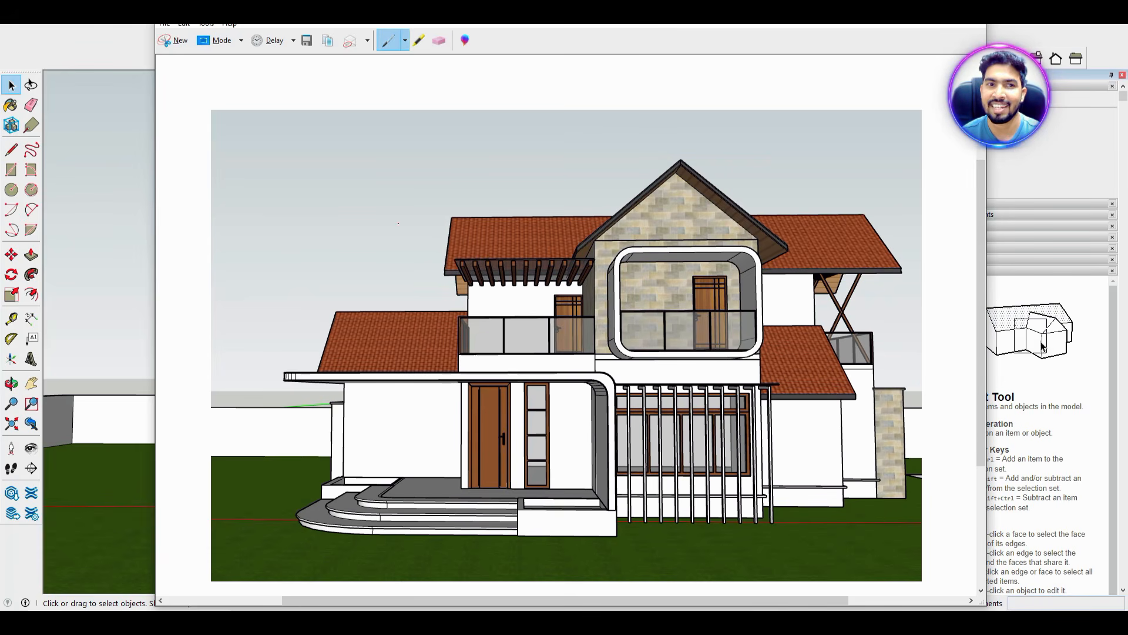
# - Save the snip to the Desktop as a JPEG file named 111111
pyautogui.click(307, 41)
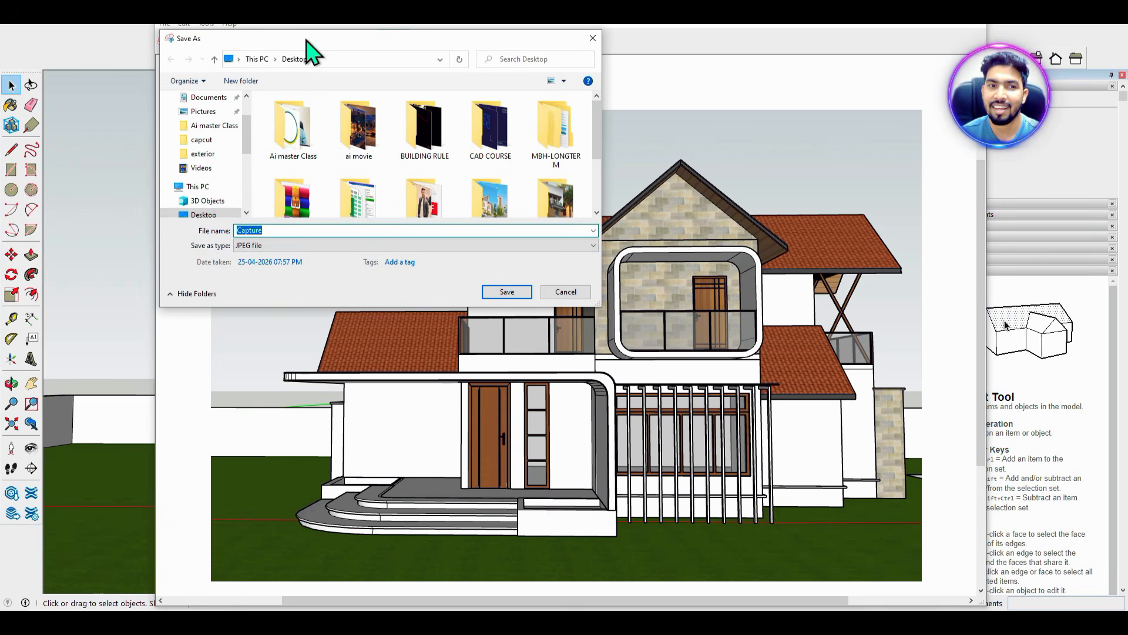
pyautogui.moveTo(244, 151); pyautogui.dragTo(244, 139)
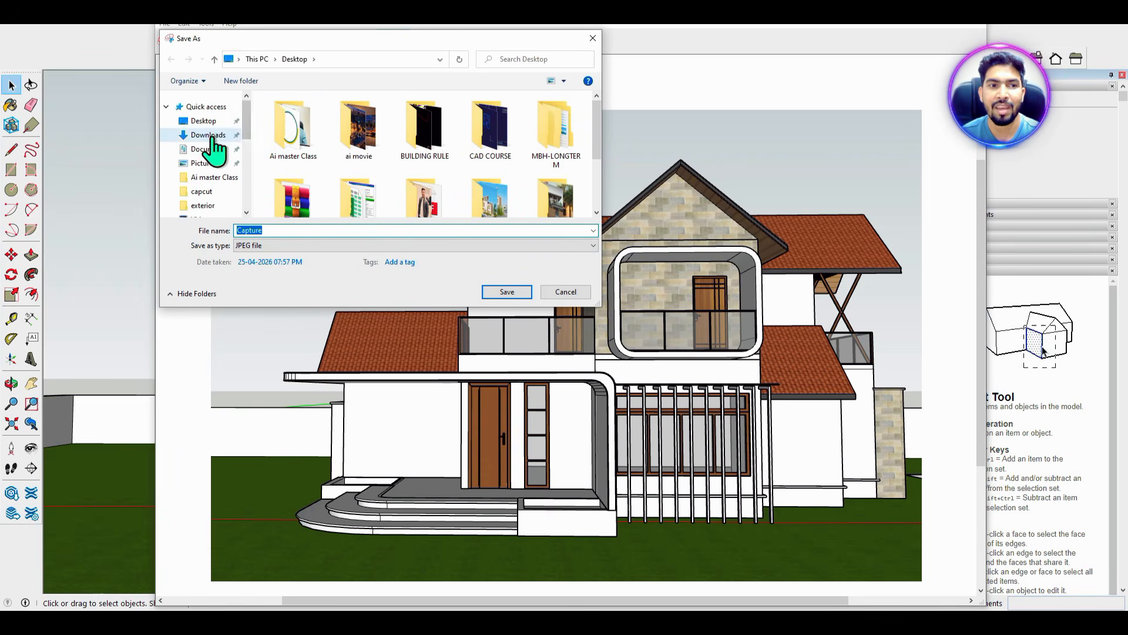
pyautogui.doubleClick(265, 231)
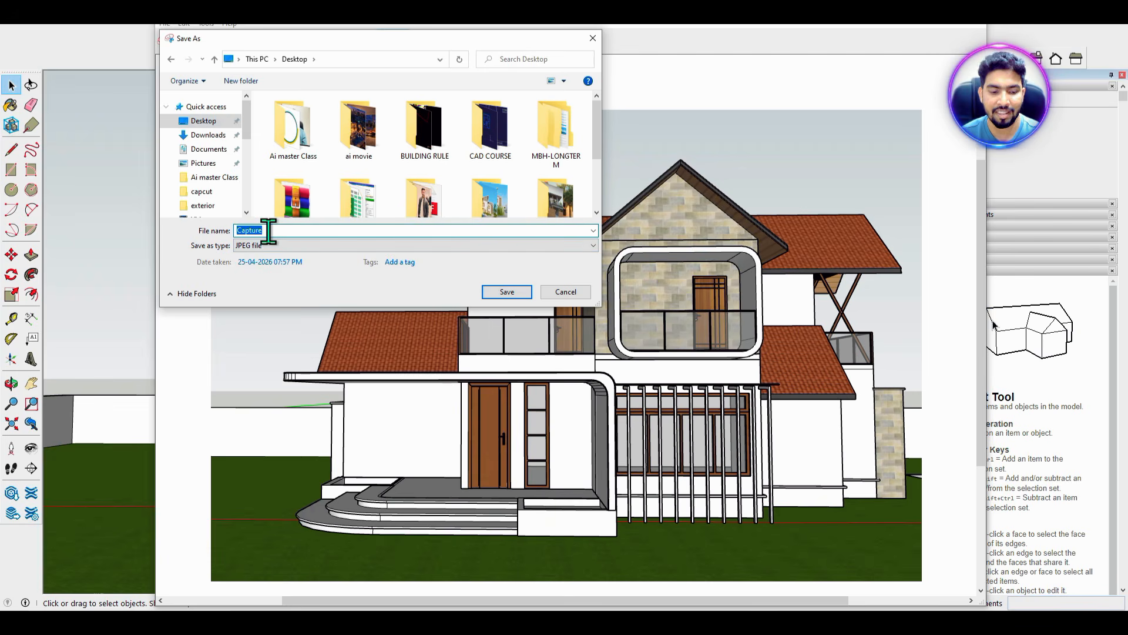
pyautogui.write('111111')
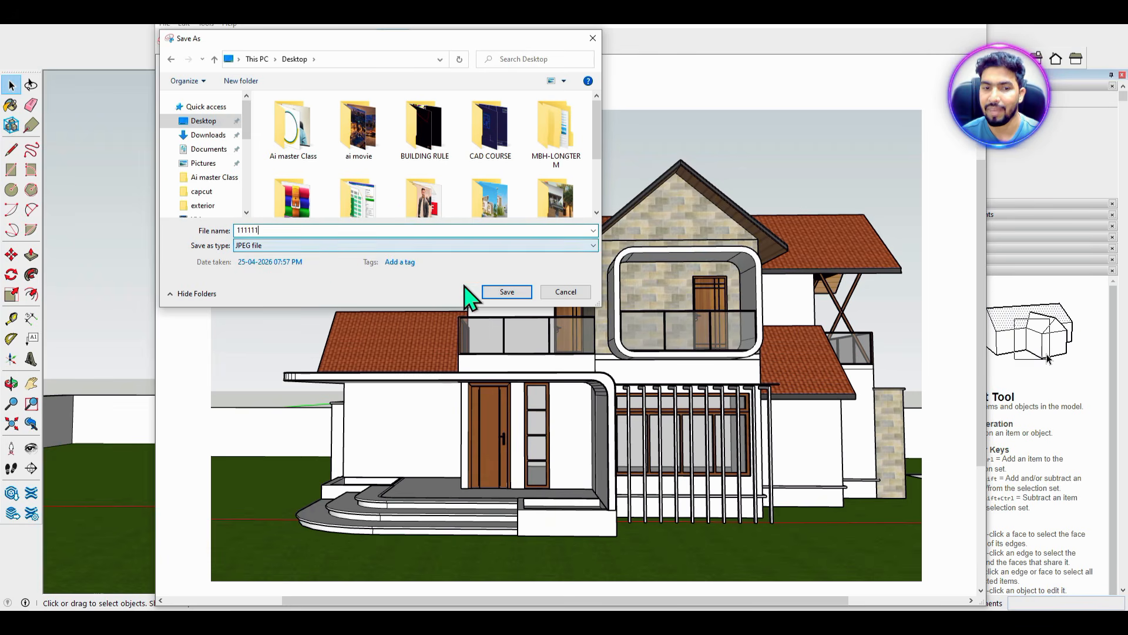
pyautogui.click(508, 293)
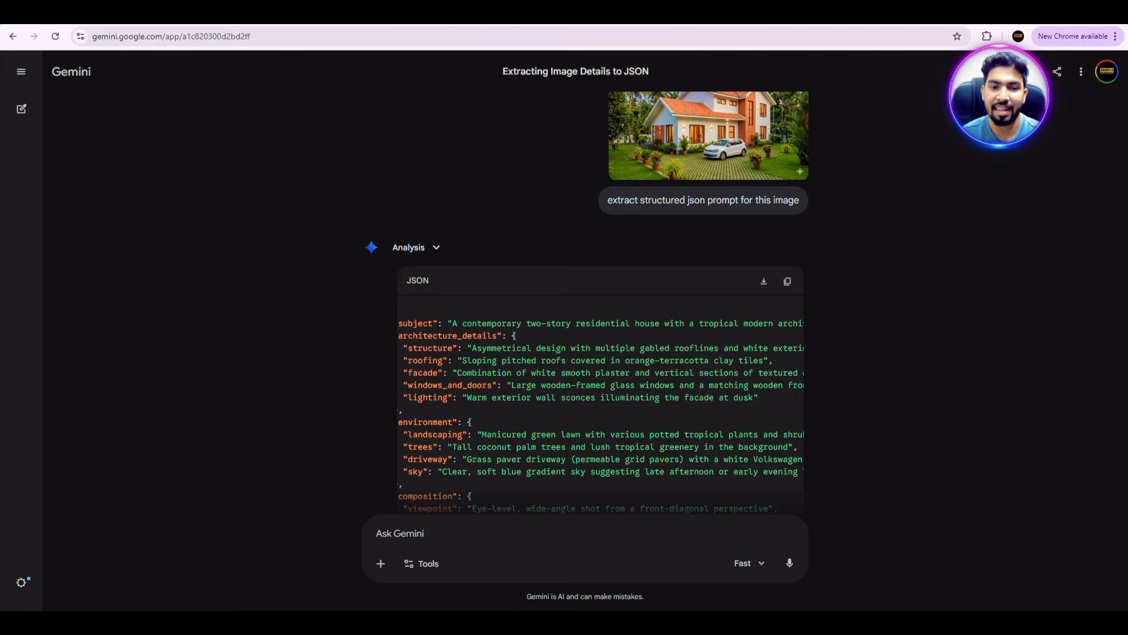
# - Switch back to Gemini, attach the 111111 image from the Desktop to the follow-up prompt and copy the JSON code block
pyautogui.click(381, 563)
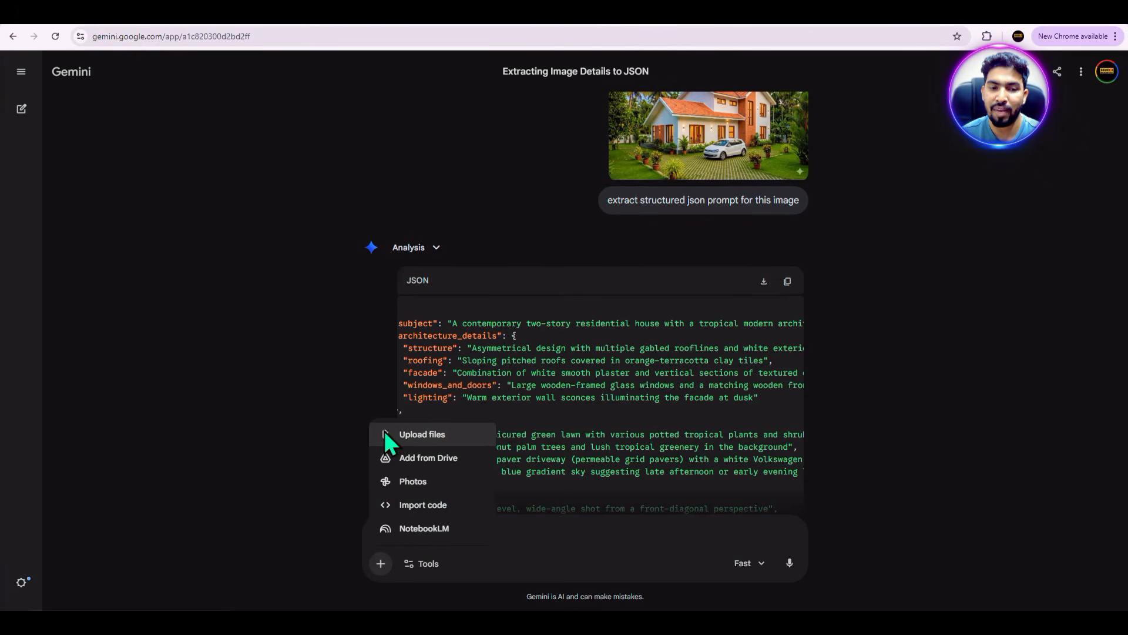
pyautogui.click(411, 434)
pyautogui.click(54, 92)
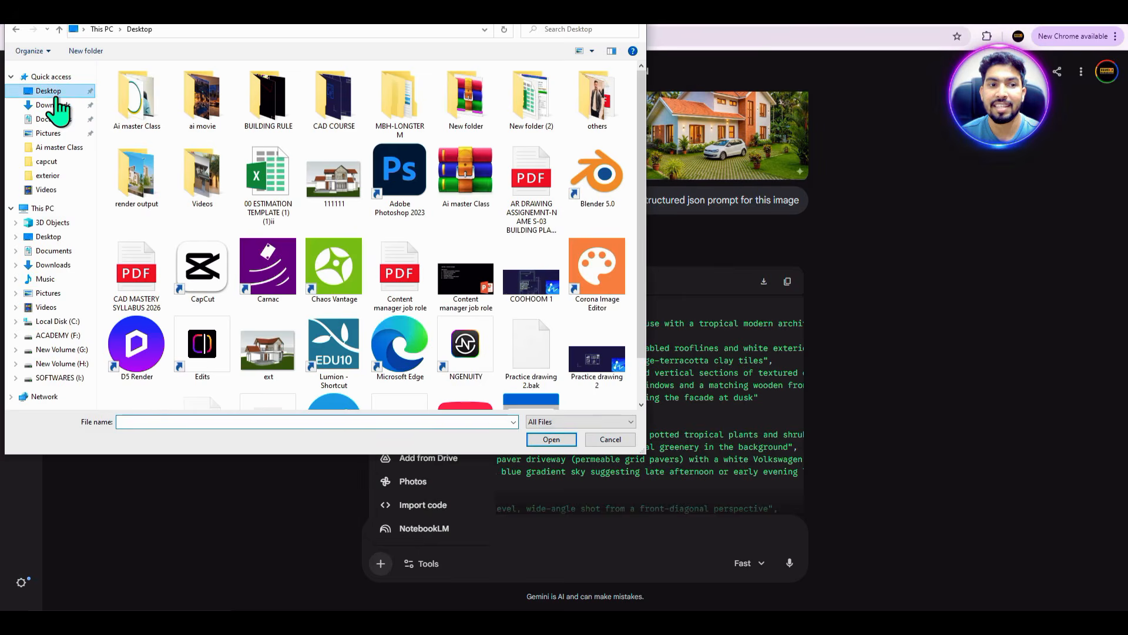
pyautogui.click(333, 175)
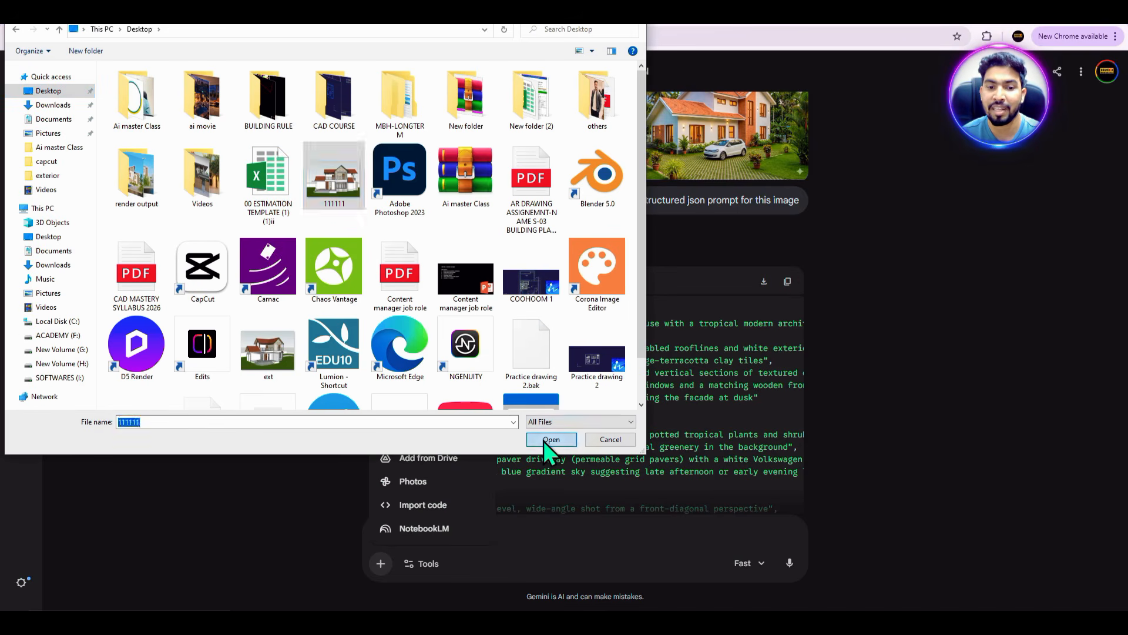
pyautogui.click(544, 440)
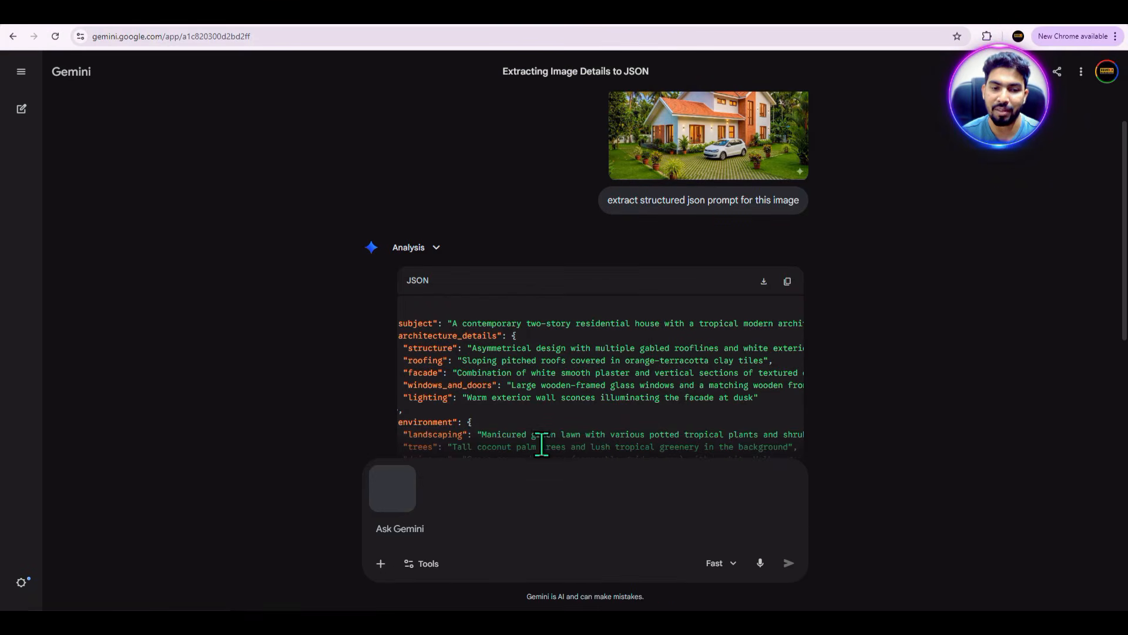
pyautogui.click(788, 282)
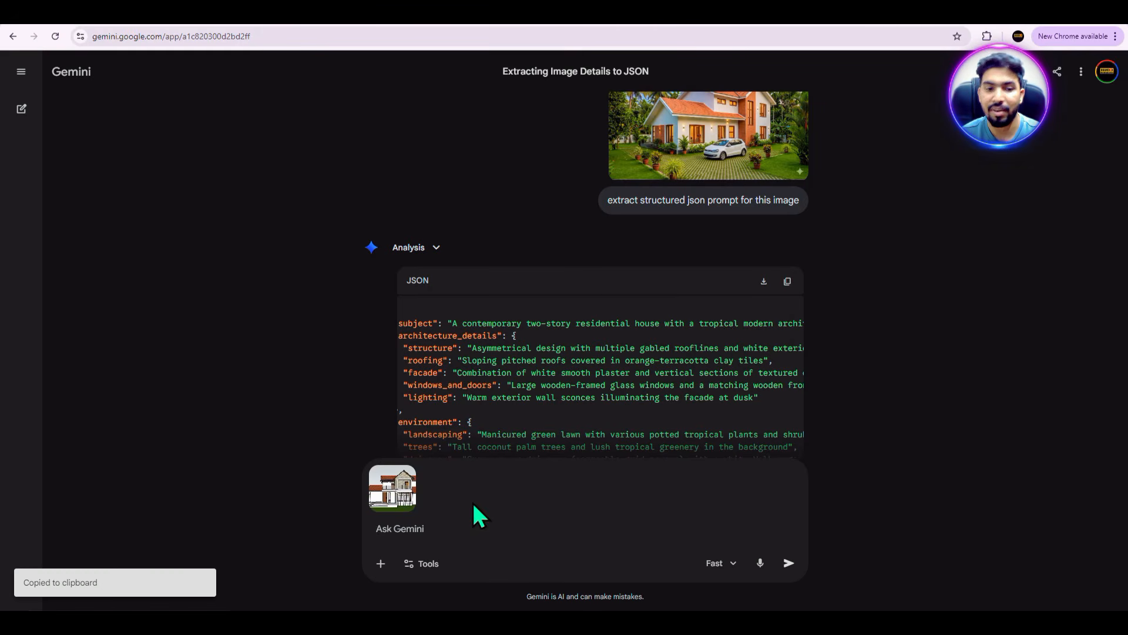
# - Paste the copied JSON code into the follow-up prompt alongside the attached house snapshot
pyautogui.rightClick(388, 529)
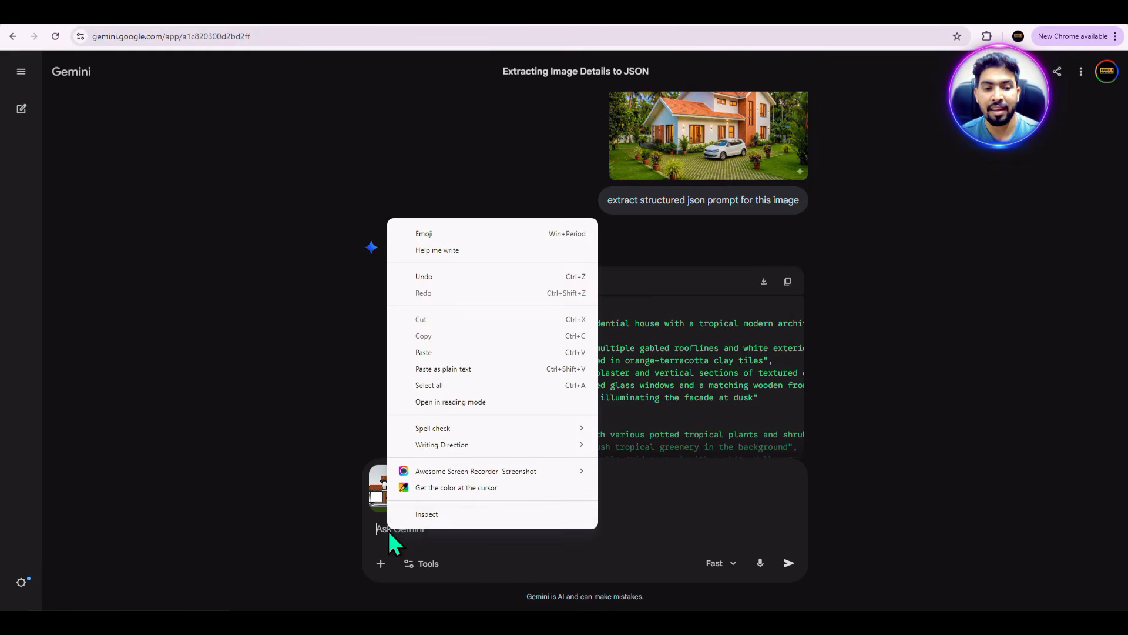
pyautogui.click(438, 360)
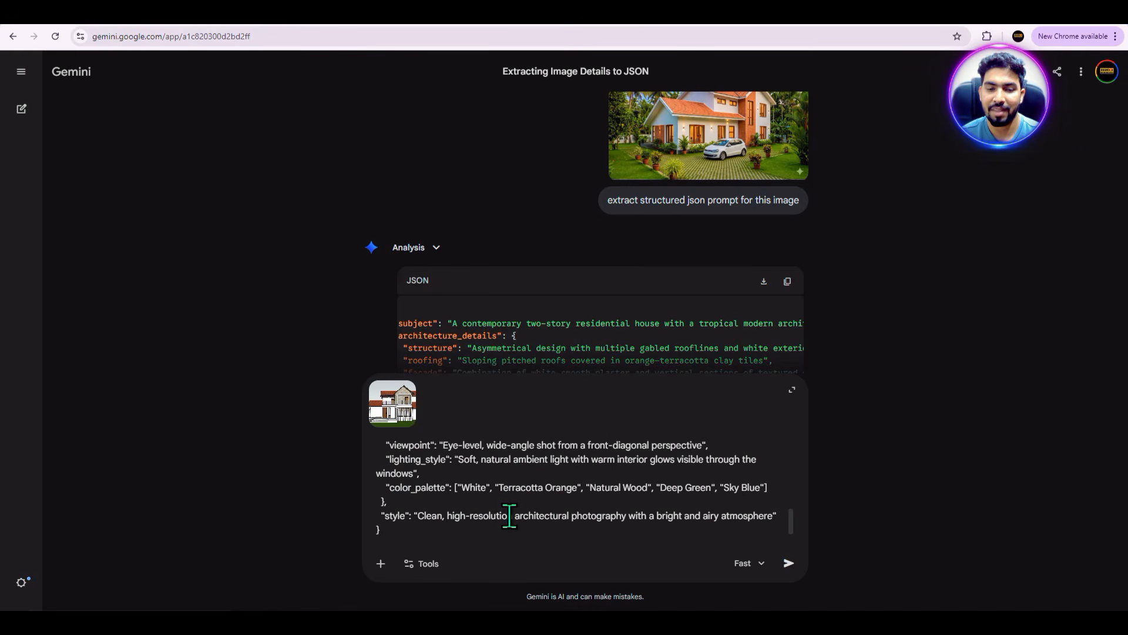
pyautogui.scroll(10, 509, 514)
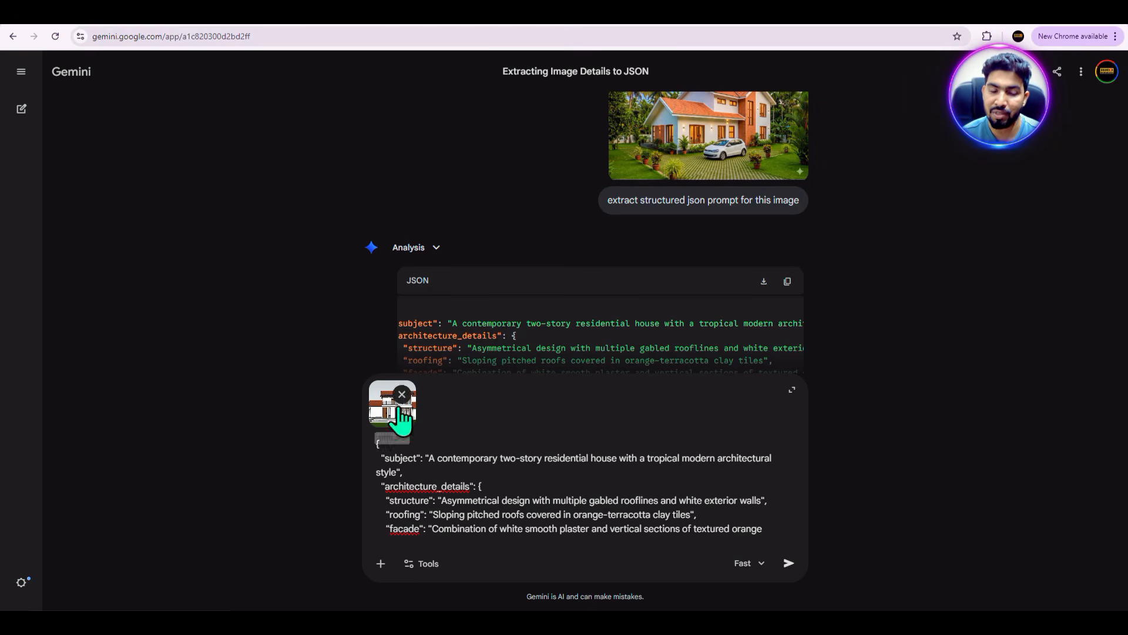
pyautogui.moveTo(393, 432)
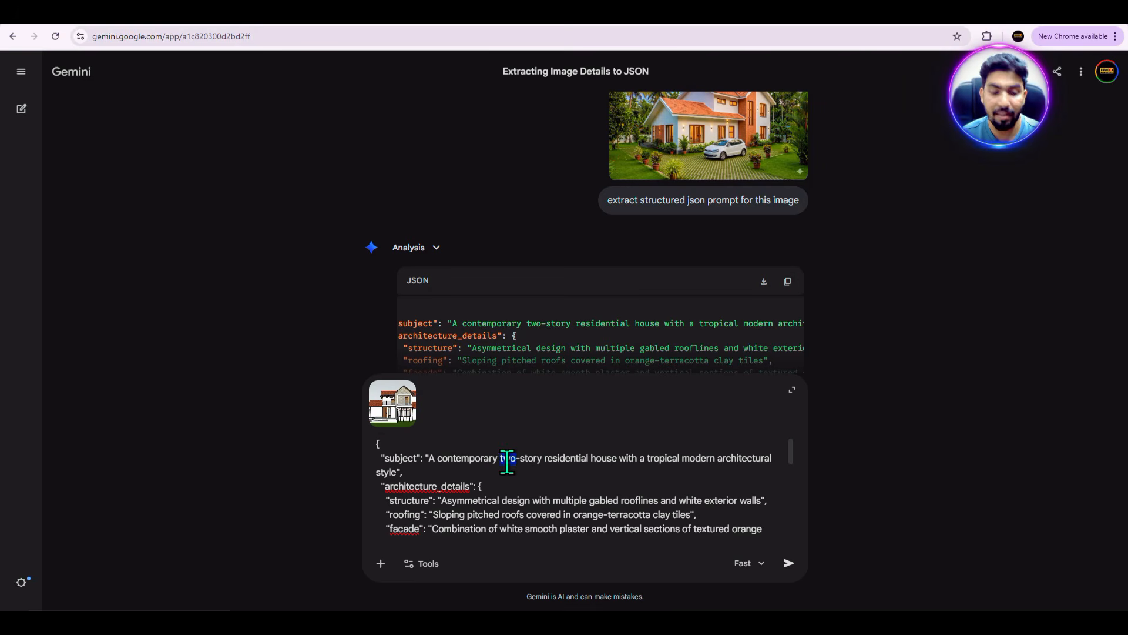
pyautogui.write('single')
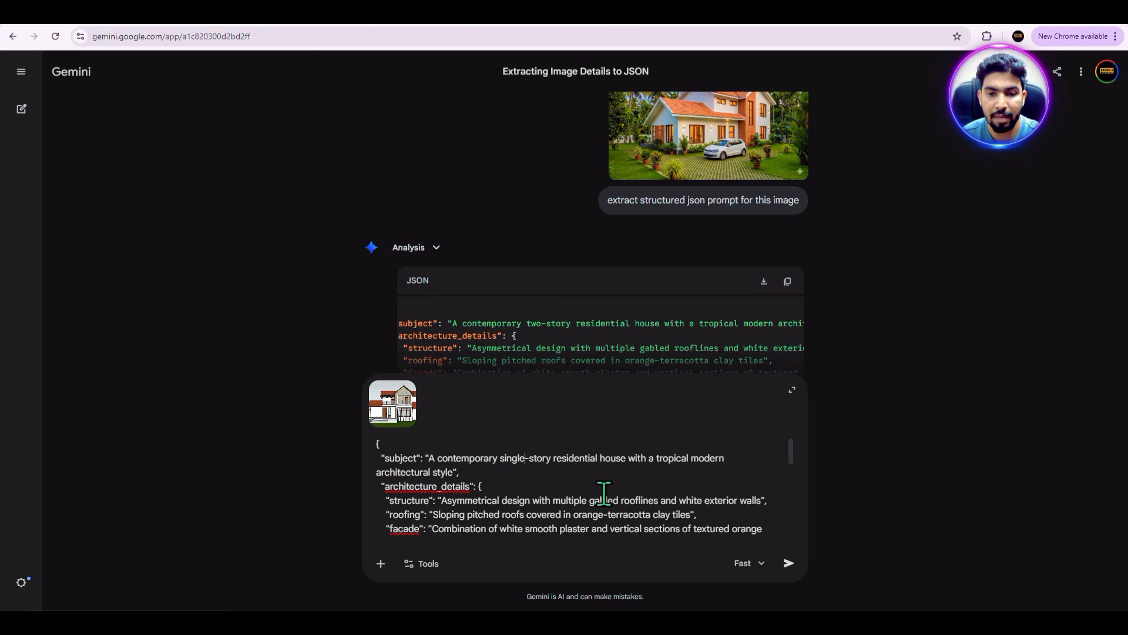
pyautogui.press('BackSpace')
pyautogui.press('BackSpace')
pyautogui.press('BackSpace')
pyautogui.press('BackSpace')
pyautogui.press('BackSpace')
pyautogui.press('BackSpace')
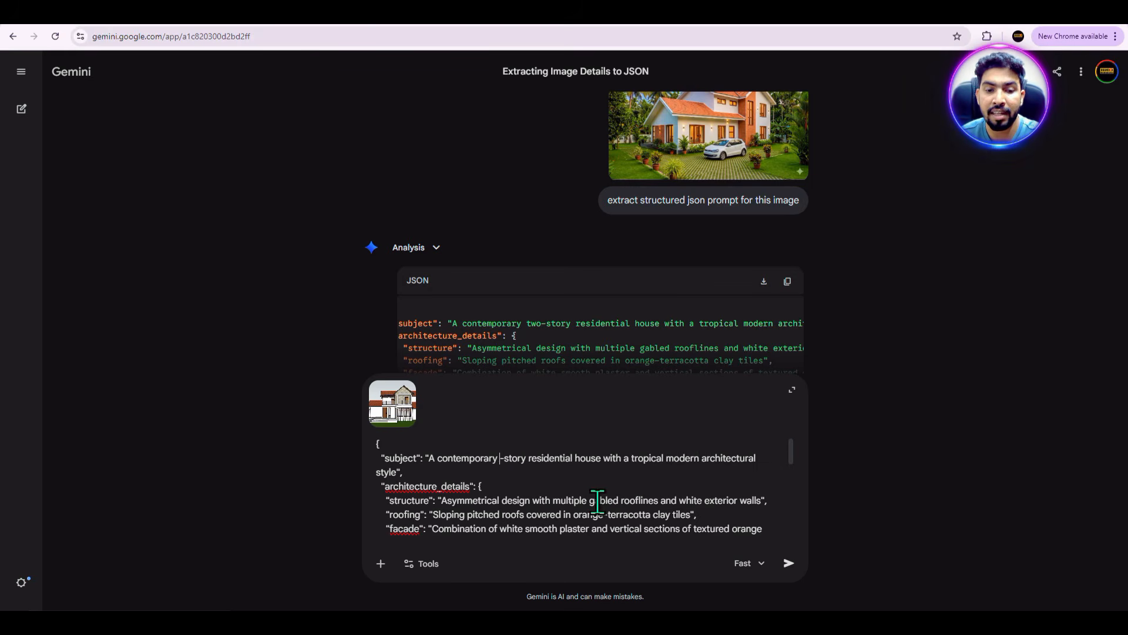
pyautogui.write('y')
pyautogui.press('BackSpace')
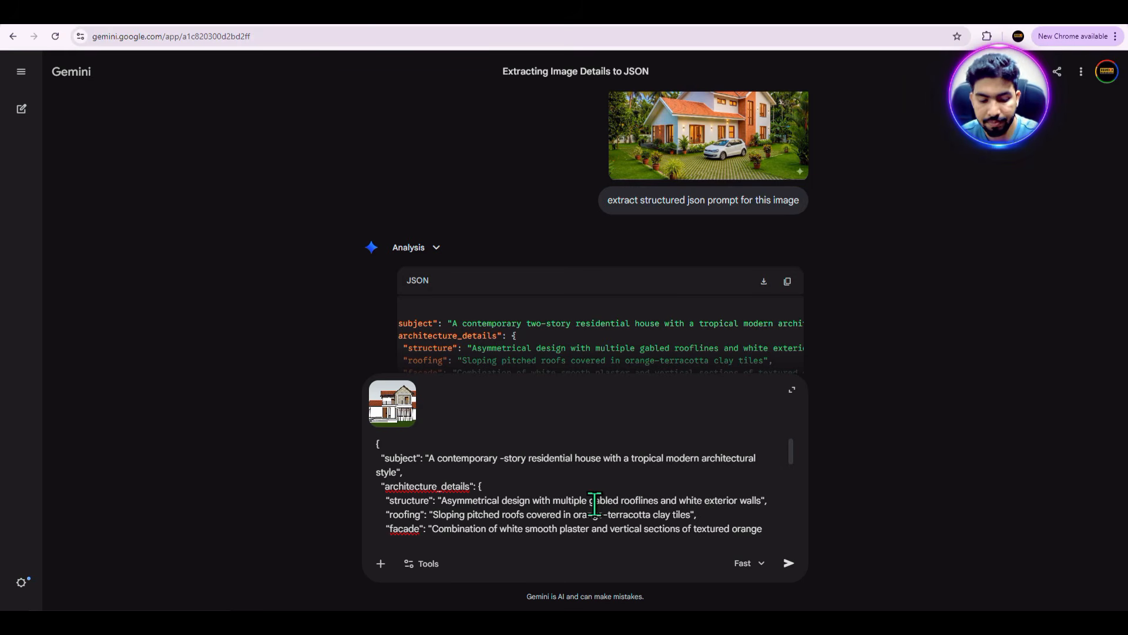
pyautogui.write('two')
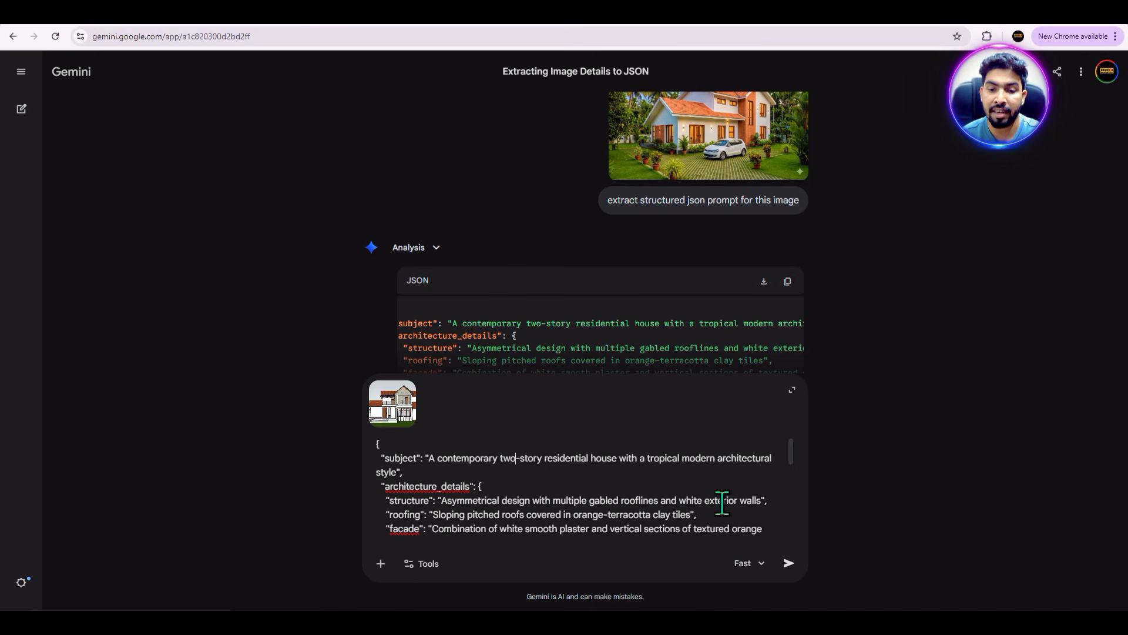
# - Replace the prompt's structure value with "screenshot uploaded as reference" and change the roofing's terracotta tile colour to red
pyautogui.moveTo(443, 503); pyautogui.dragTo(782, 510)
pyautogui.write('s')
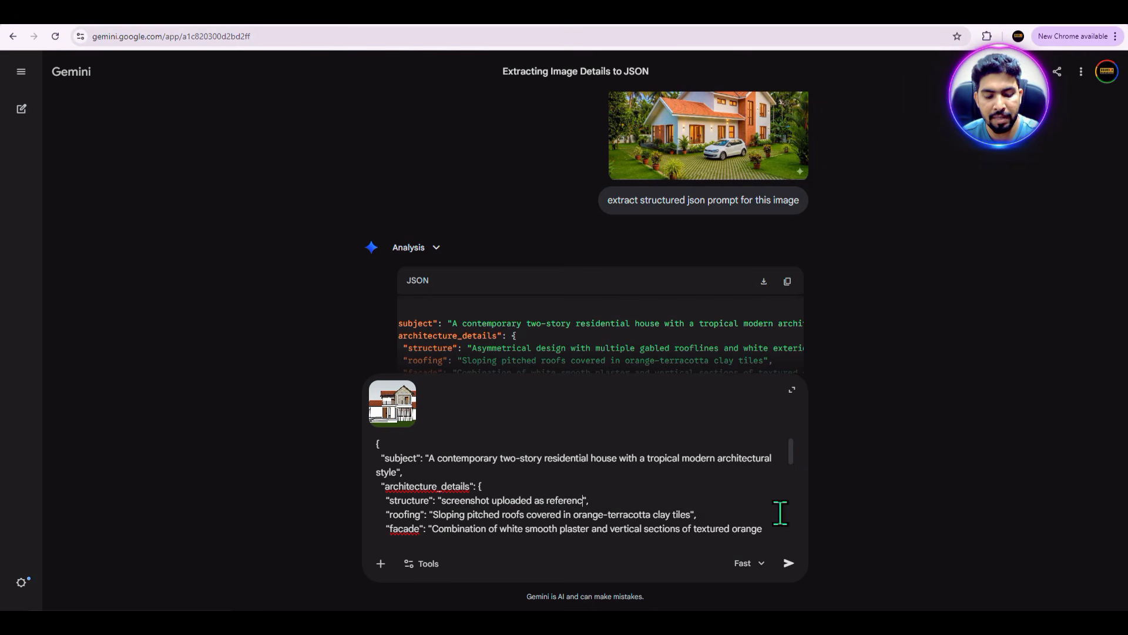
pyautogui.write('e')
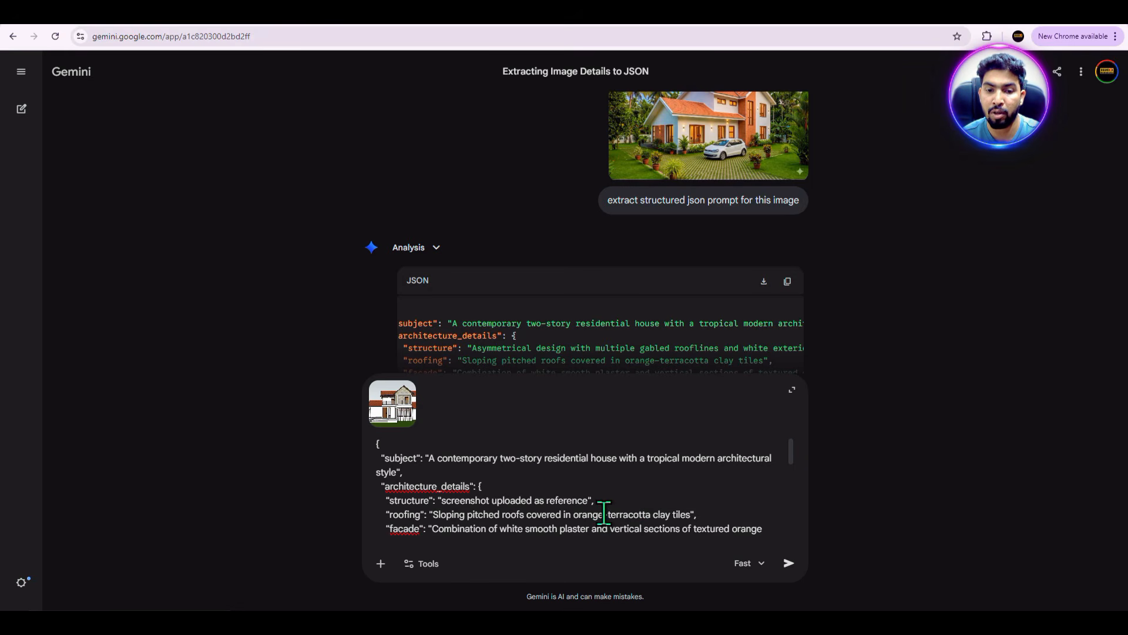
pyautogui.moveTo(605, 516); pyautogui.dragTo(573, 517)
pyautogui.write('red')
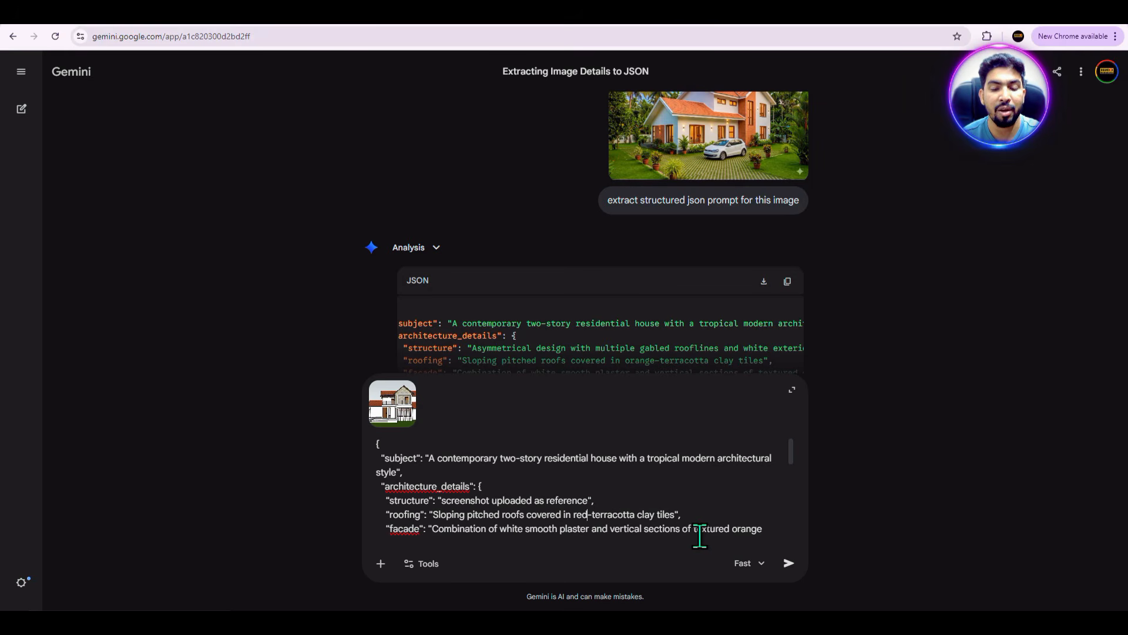
# - Check the gable cladding in the attached snapshot and change the facade's textured brick cladding colour to beige
pyautogui.scroll(-2, 603, 520)
pyautogui.scroll(1, 540, 505)
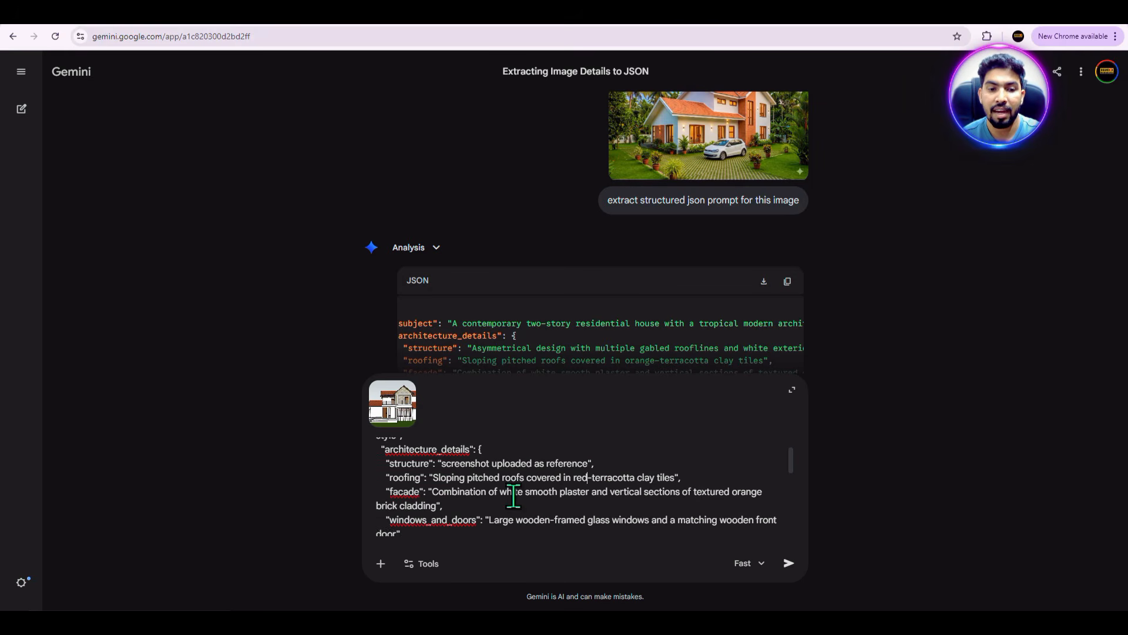
pyautogui.scroll(1, 512, 500)
pyautogui.scroll(-3, 494, 498)
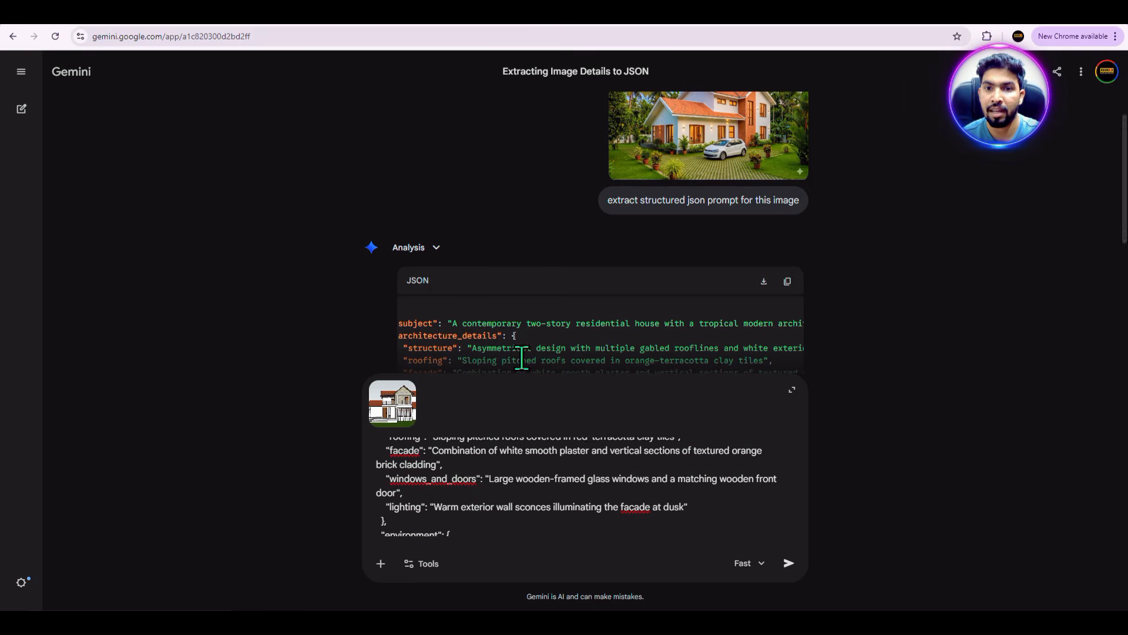
pyautogui.click(388, 408)
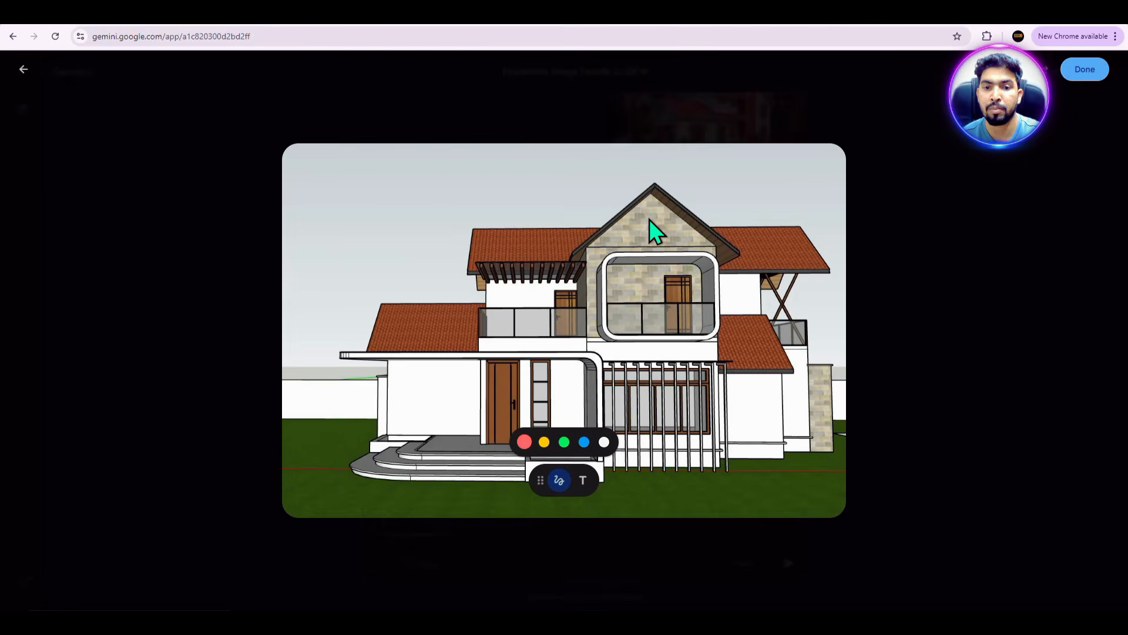
pyautogui.click(24, 68)
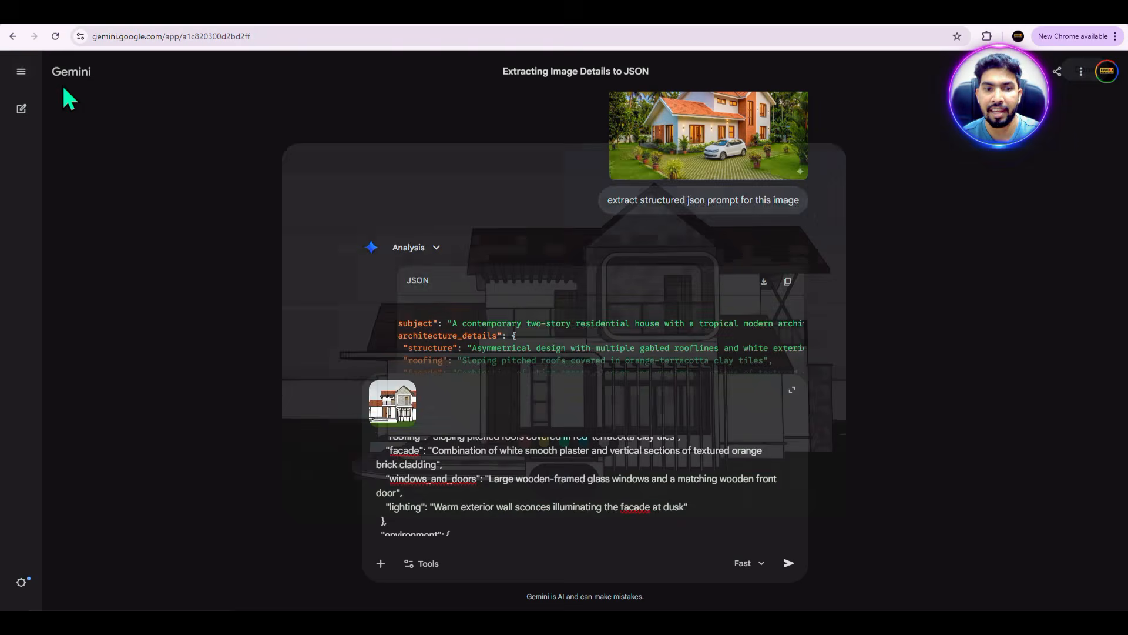
pyautogui.moveTo(398, 466); pyautogui.dragTo(380, 468)
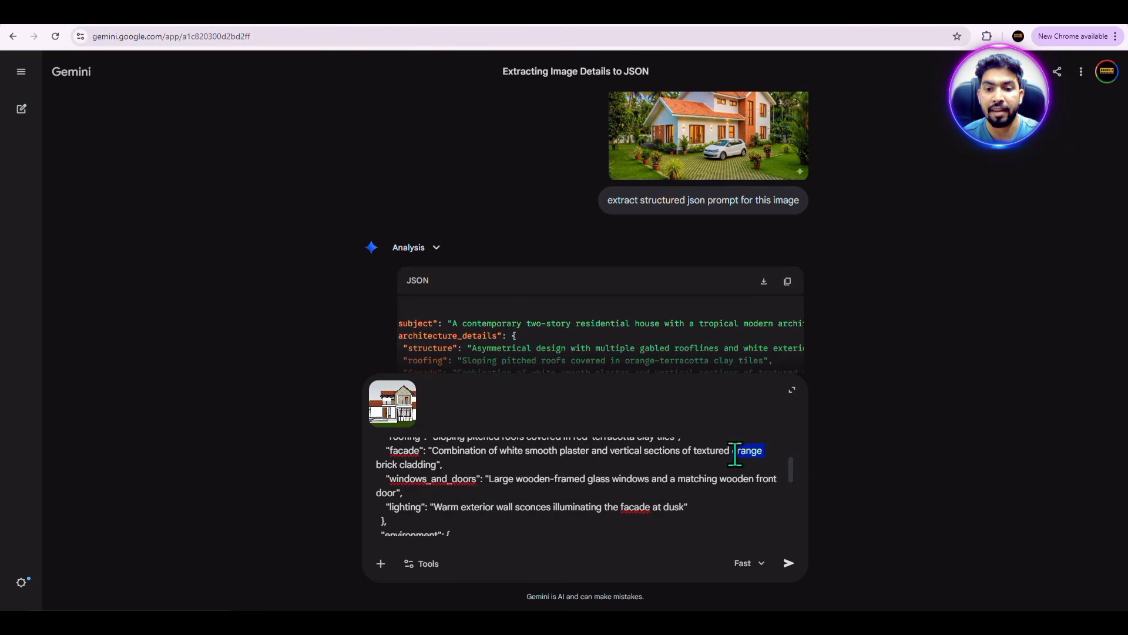
pyautogui.press('BackSpace')
pyautogui.press('BackSpace')
pyautogui.write('beige')
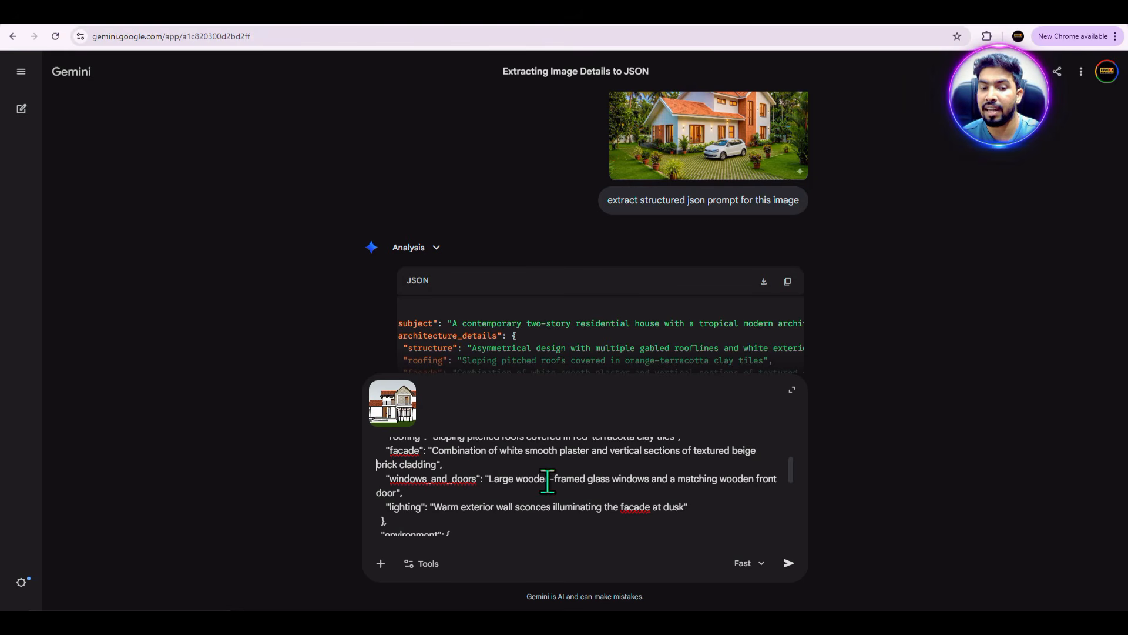
# - Compare the remaining prompt entries with the attached snapshot and set the color palette's terracotta entry to "Terracotta red"
pyautogui.click(379, 414)
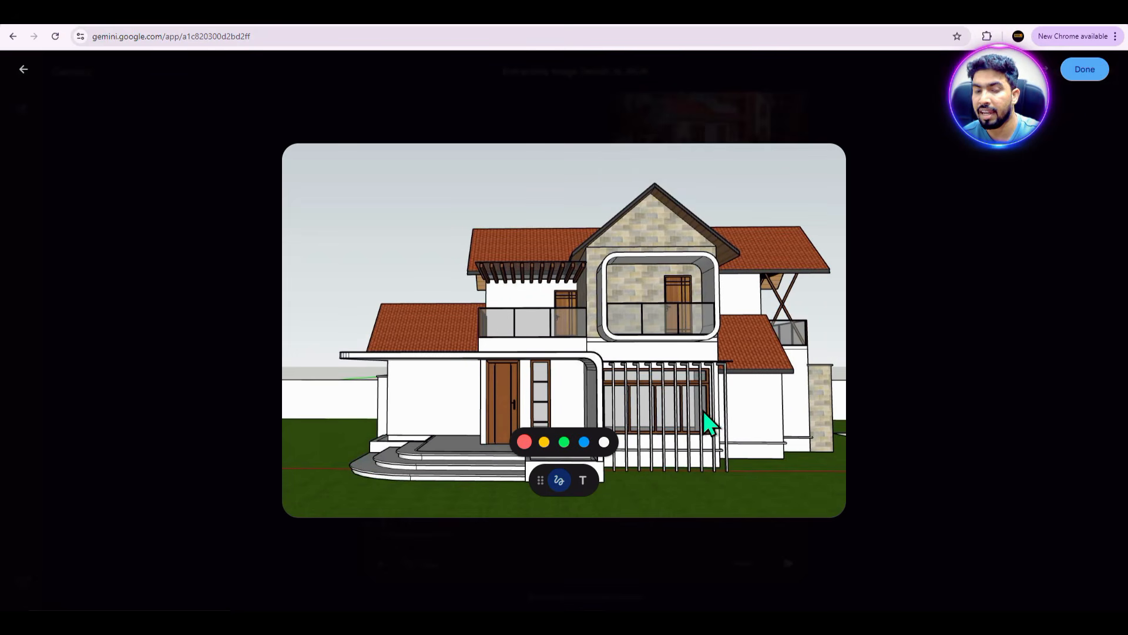
pyautogui.click(20, 72)
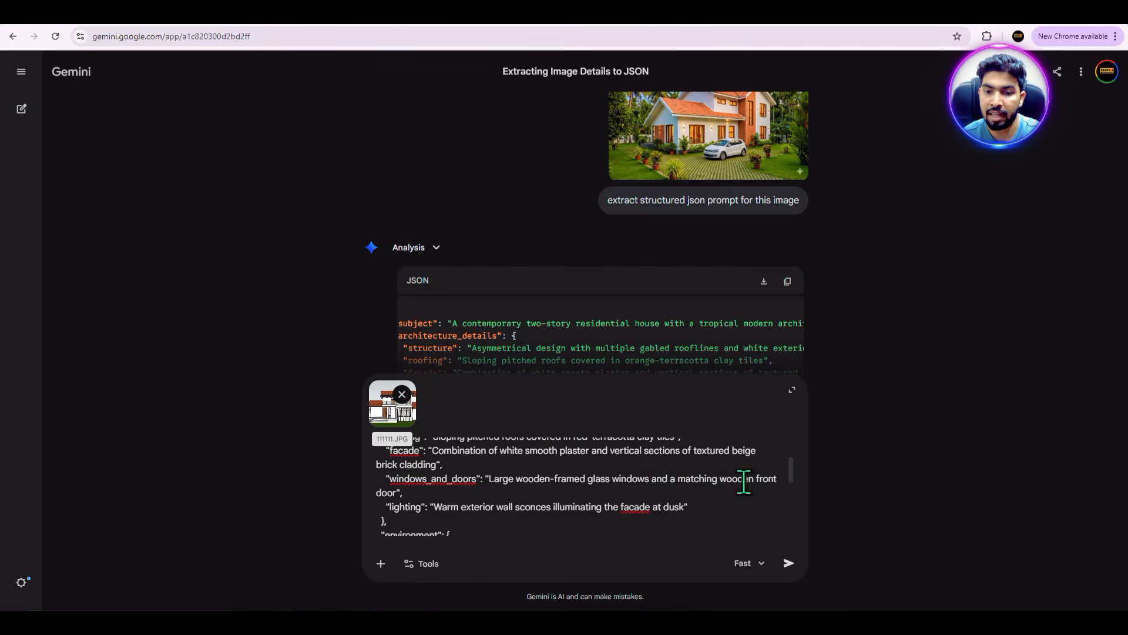
pyautogui.scroll(-1, 558, 491)
pyautogui.scroll(1, 508, 489)
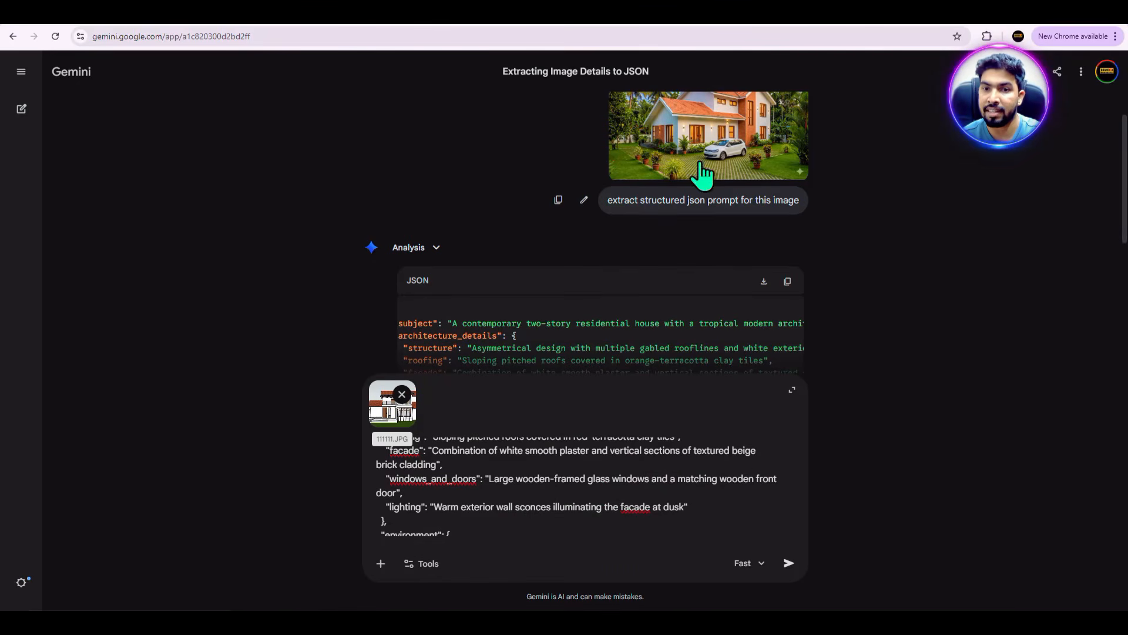
pyautogui.scroll(-1, 486, 496)
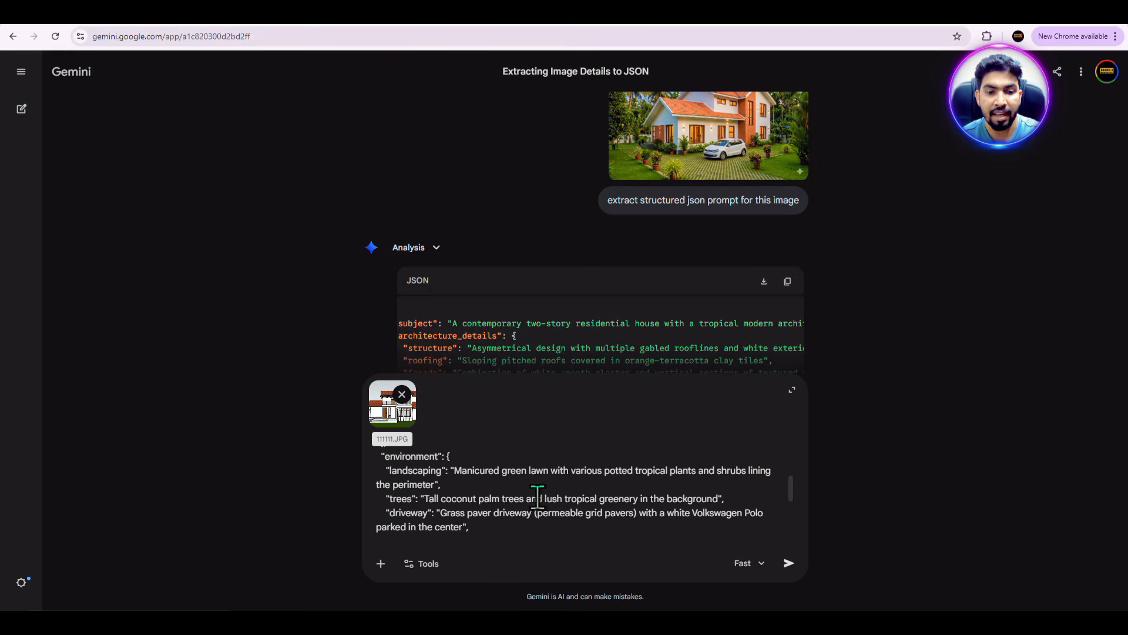
pyautogui.scroll(-2, 538, 497)
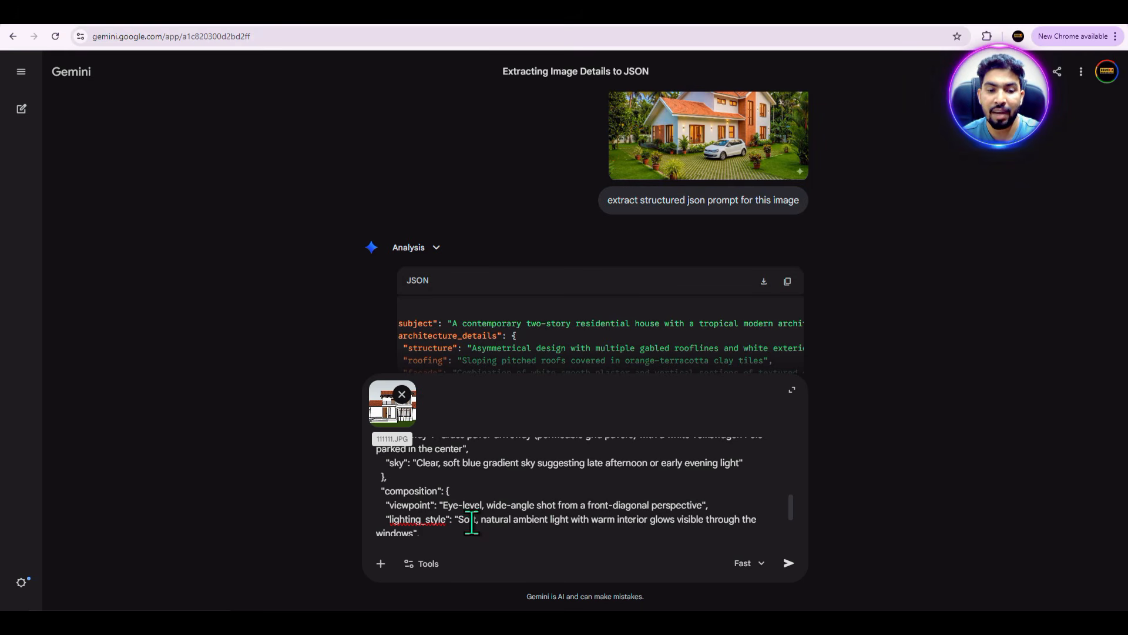
pyautogui.scroll(-2, 472, 523)
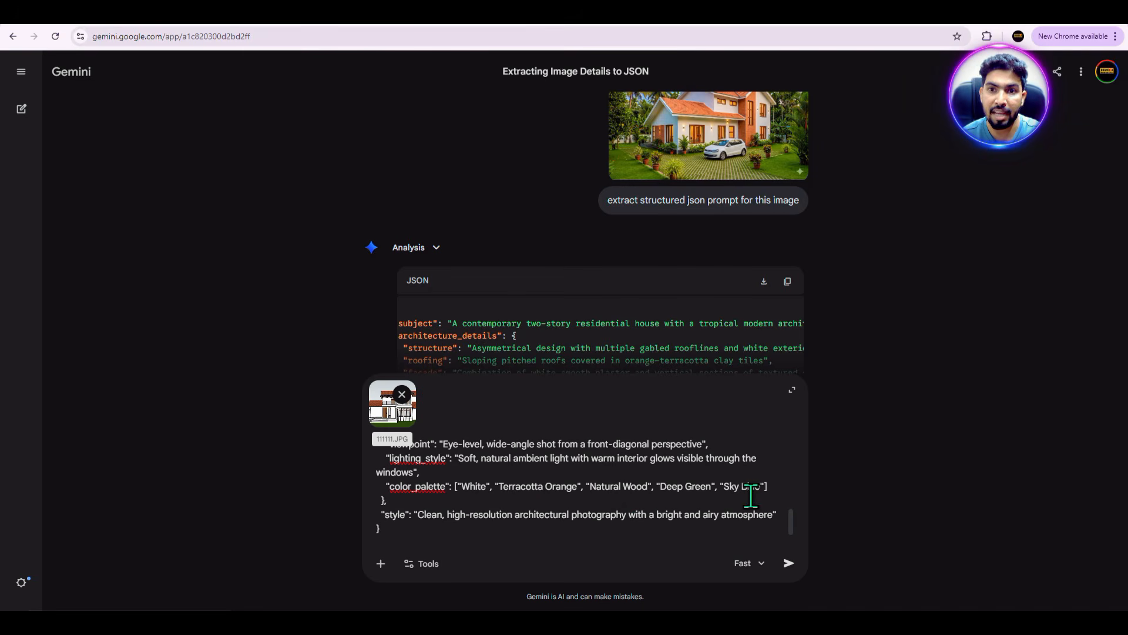
pyautogui.moveTo(545, 486); pyautogui.dragTo(570, 487)
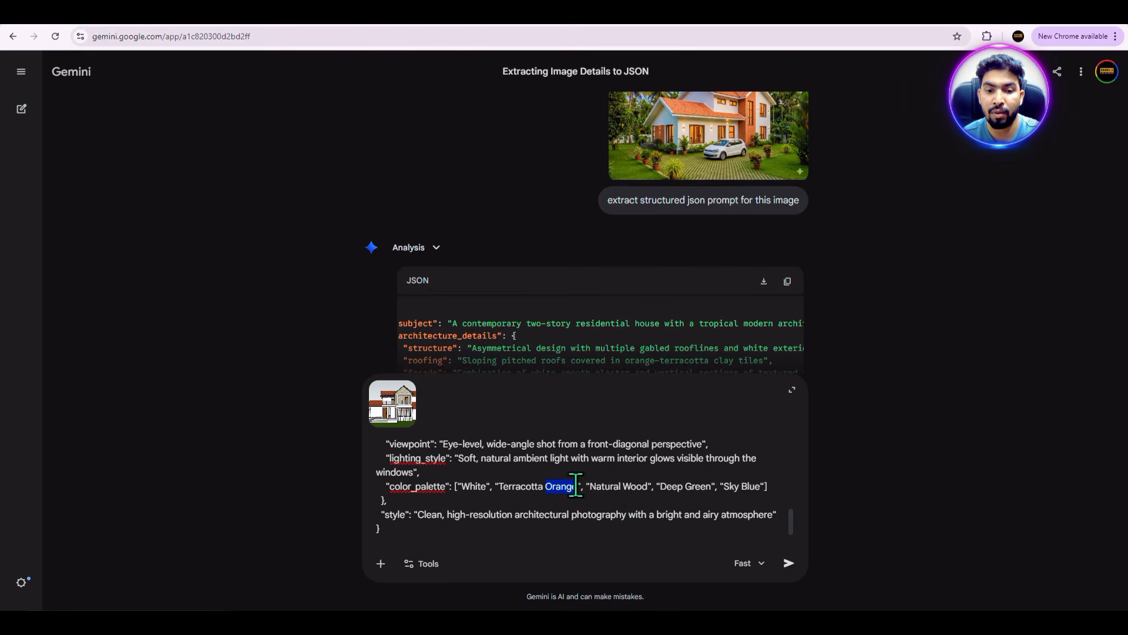
pyautogui.press('BackSpace')
pyautogui.write('red')
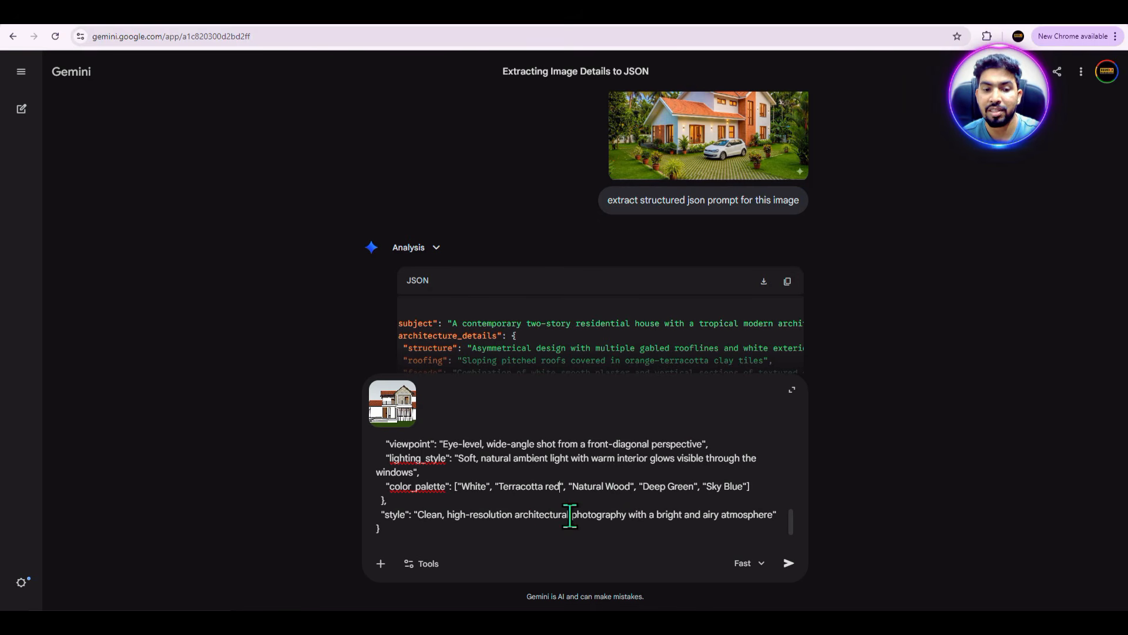
# - Enable the Create image tool and submit the edited JSON prompt with the attached snapshot
pyautogui.click(406, 572)
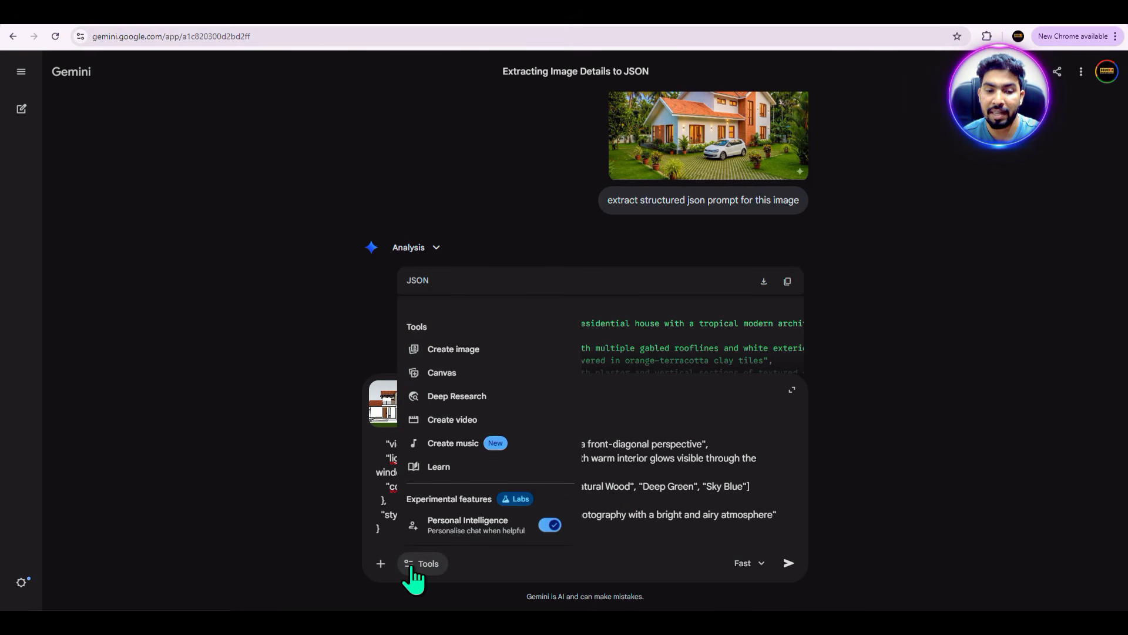
pyautogui.click(447, 349)
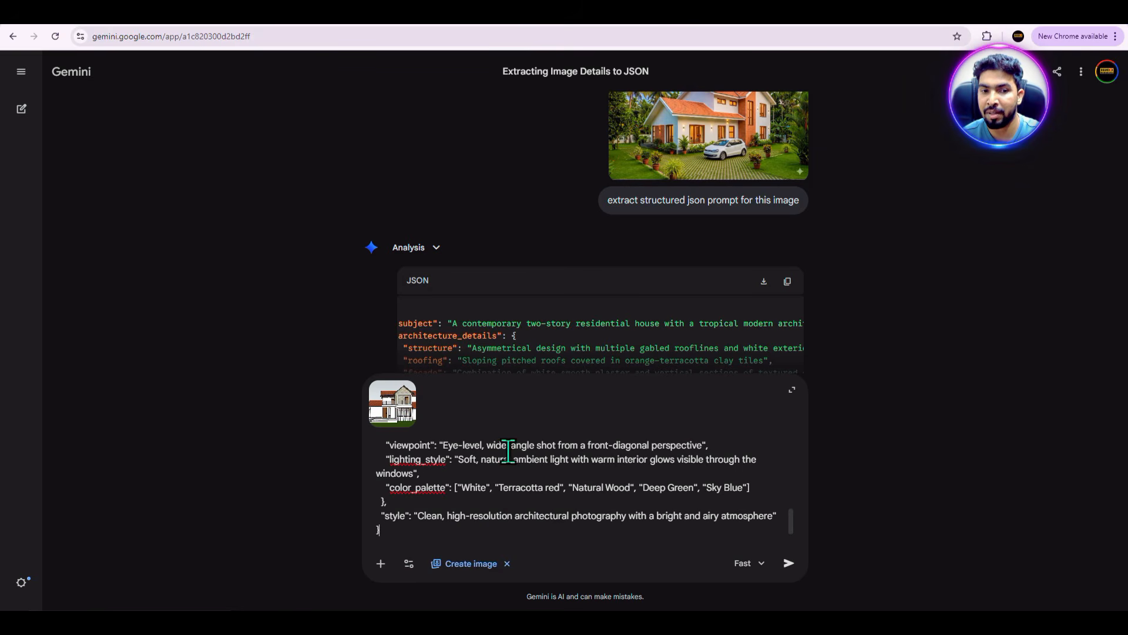
pyautogui.click(788, 563)
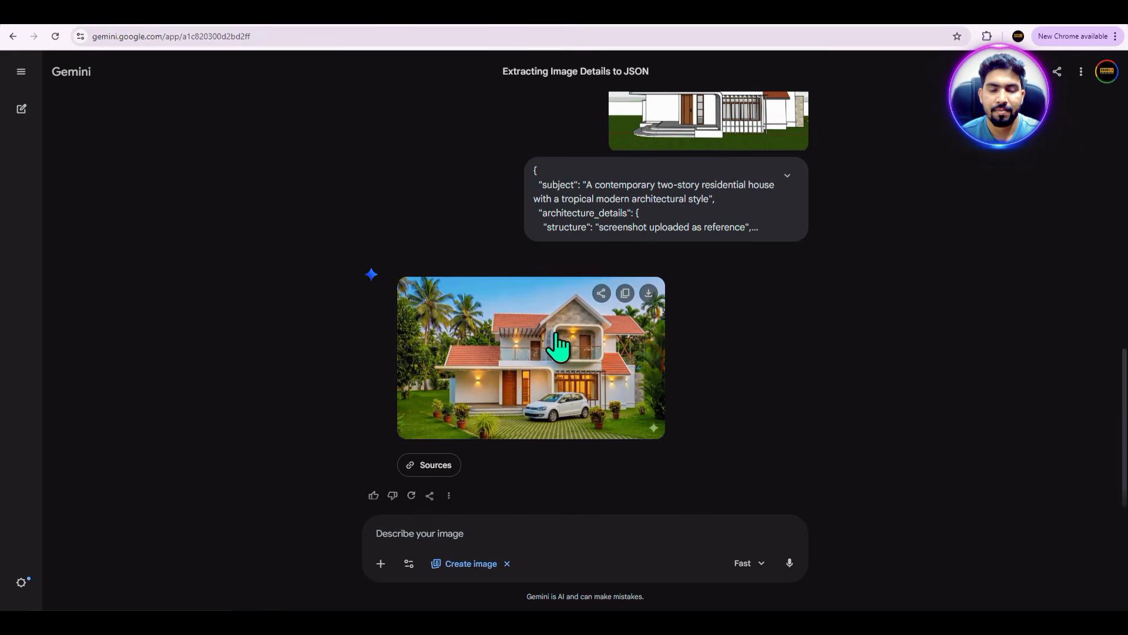
# - Download the generated house render from its enlarged preview and open the downloaded file in the image viewer
pyautogui.click(585, 370)
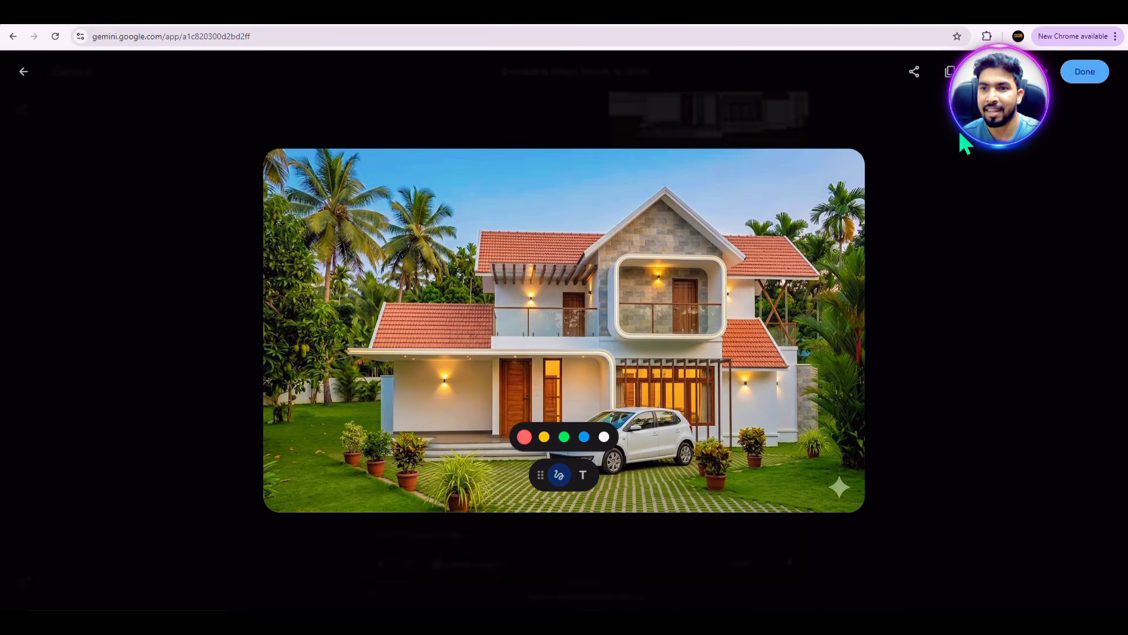
pyautogui.click(987, 72)
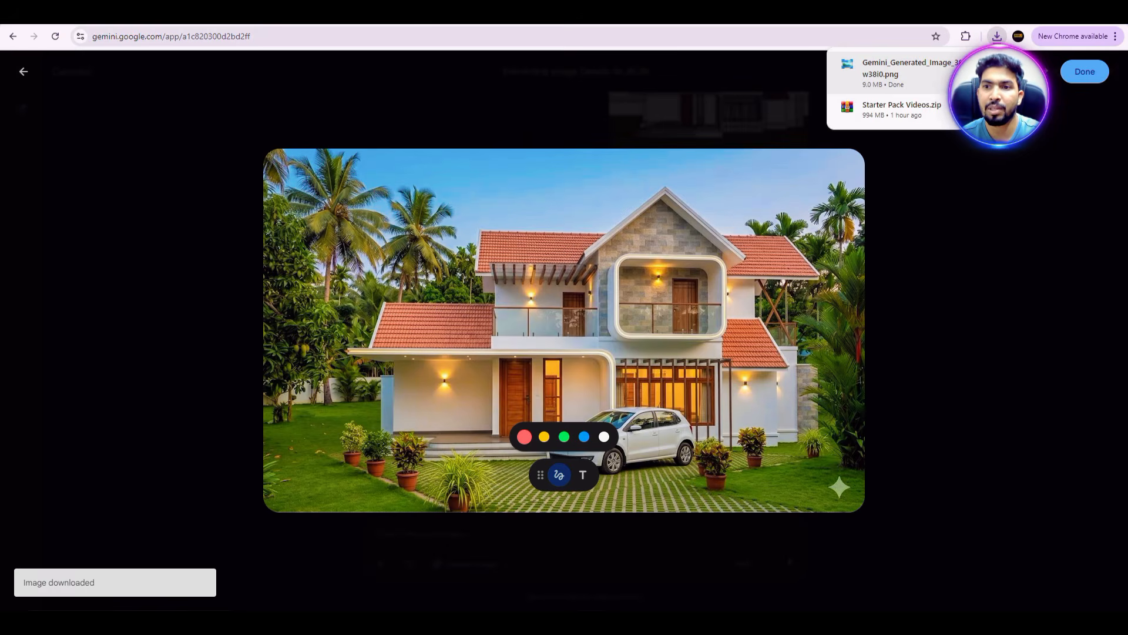
pyautogui.click(983, 71)
pyautogui.doubleClick(622, 357)
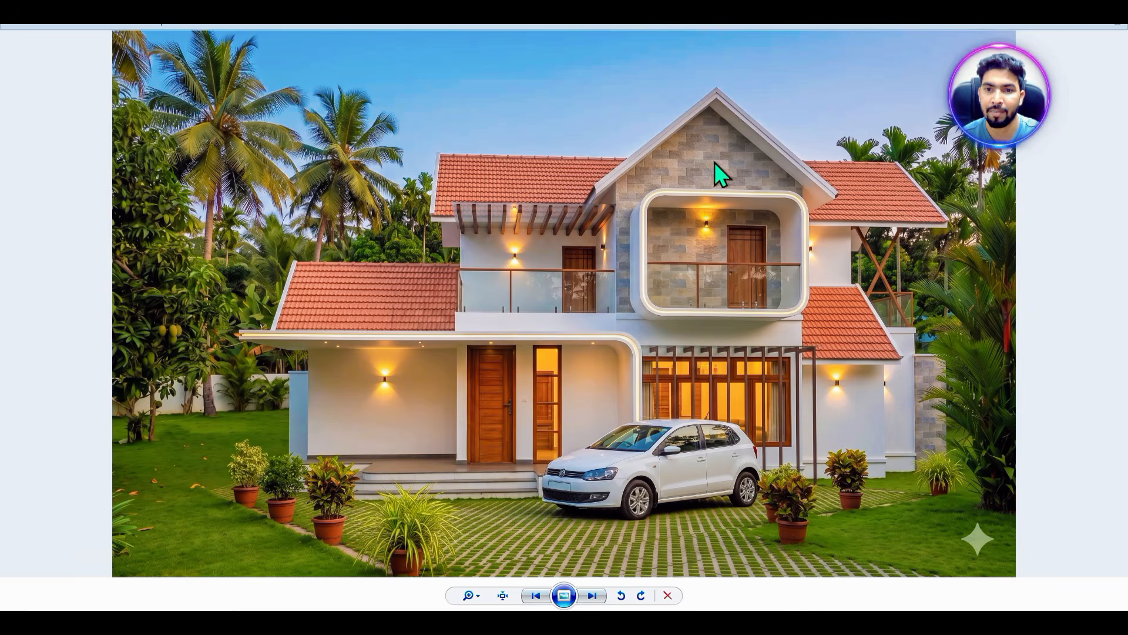
# - Examine the render up close, including the roof tiles, gable stone cladding, balcony and entrance canopy
pyautogui.scroll(6, 567, 151)
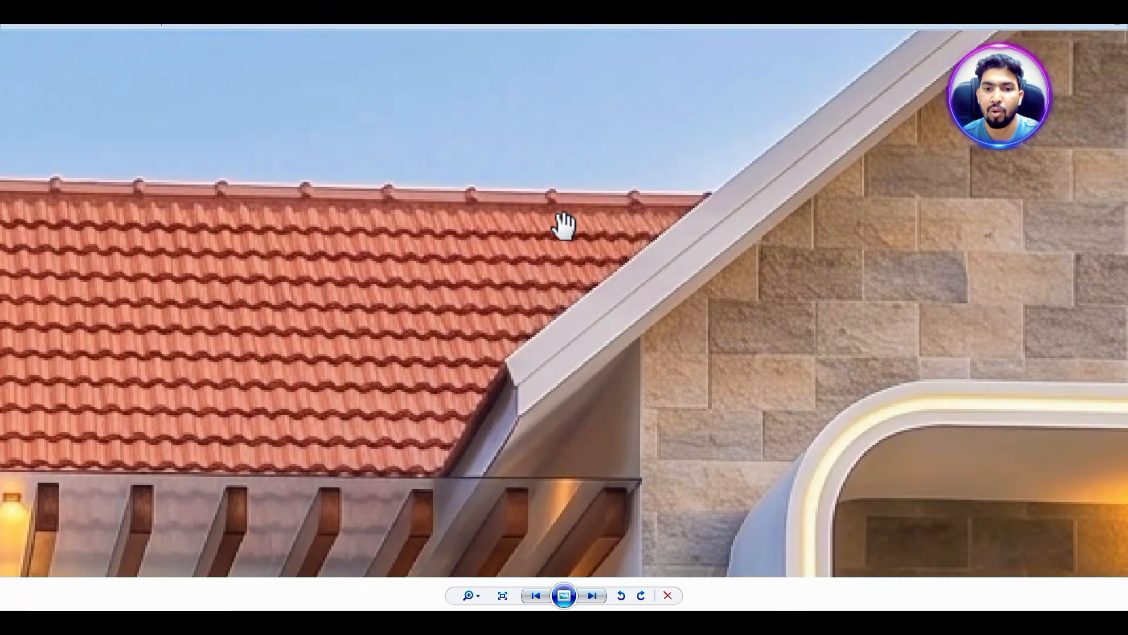
pyautogui.scroll(-6, 568, 235)
pyautogui.scroll(4, 771, 211)
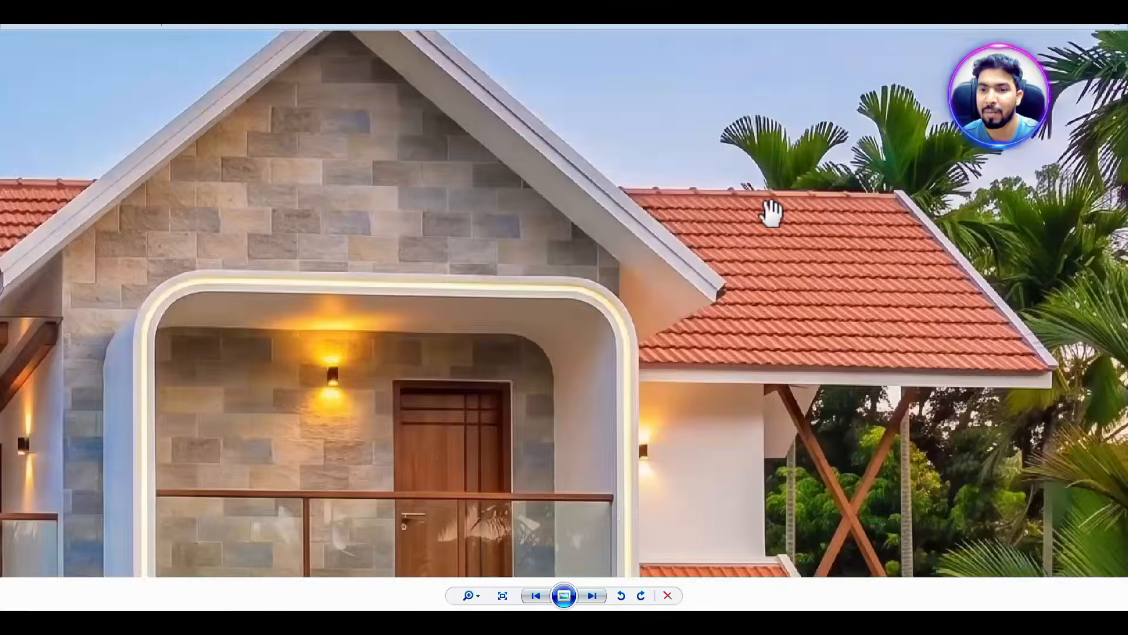
pyautogui.scroll(4, 772, 213)
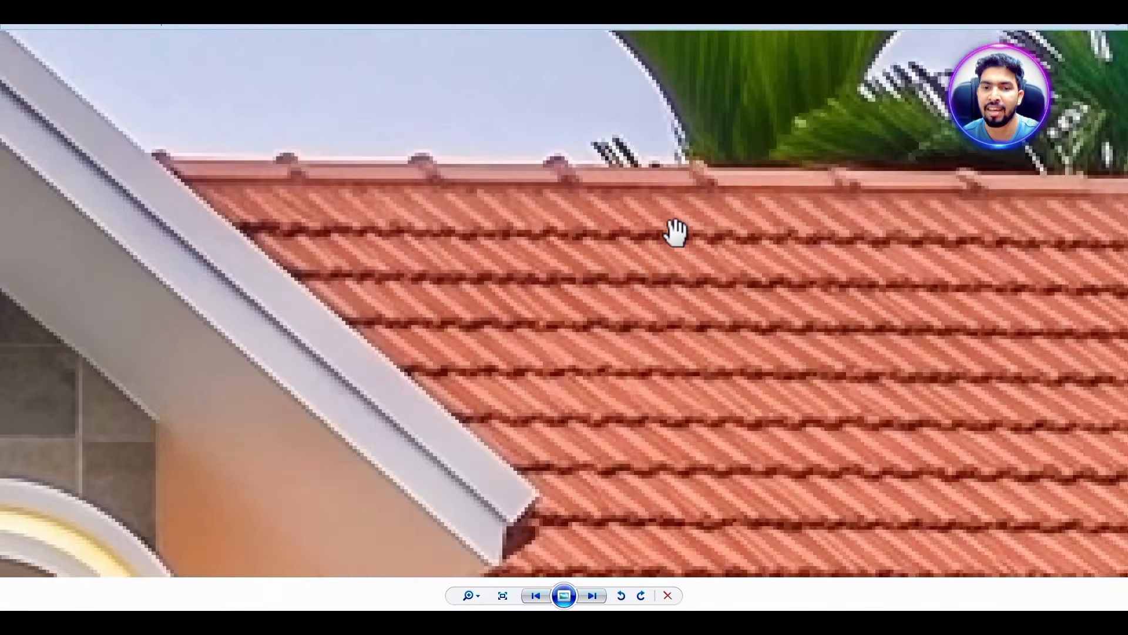
pyautogui.scroll(-6, 675, 232)
pyautogui.scroll(4, 311, 297)
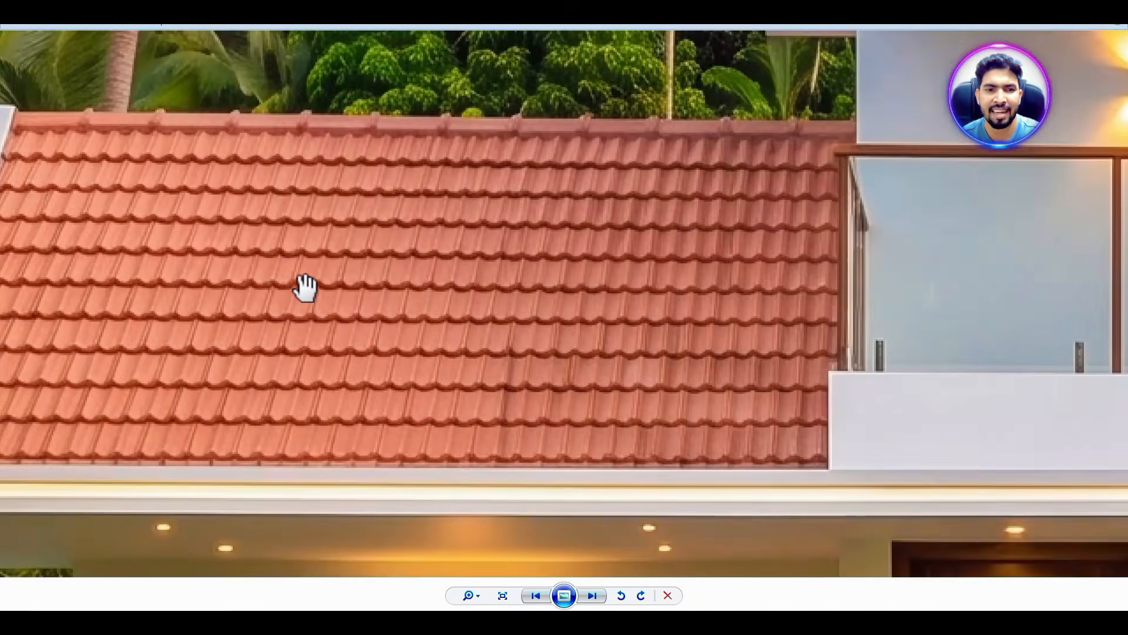
# - Close the image viewer, search the web for photopea and open the Photopea online editor
pyautogui.scroll(-6, 309, 297)
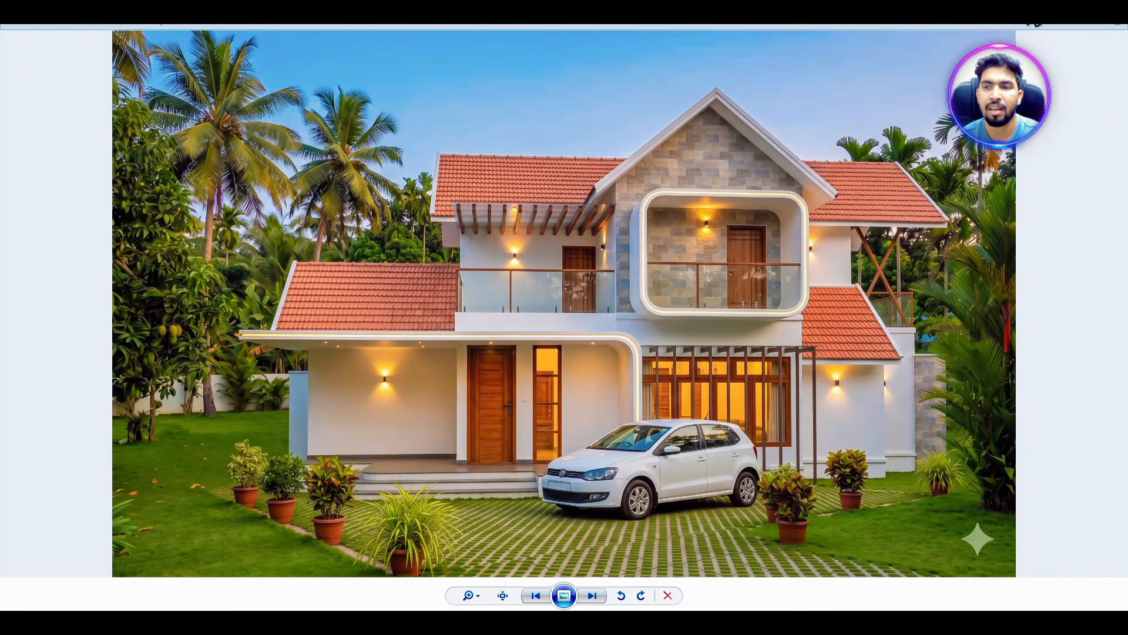
pyautogui.hotkey('alt', 'F4')
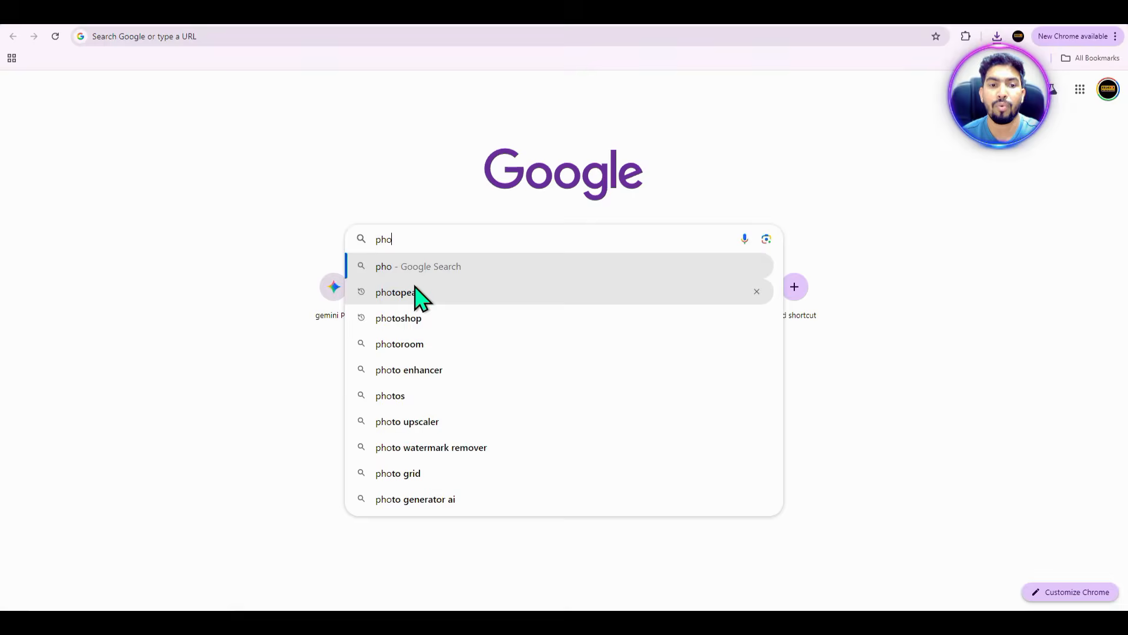
pyautogui.click(393, 293)
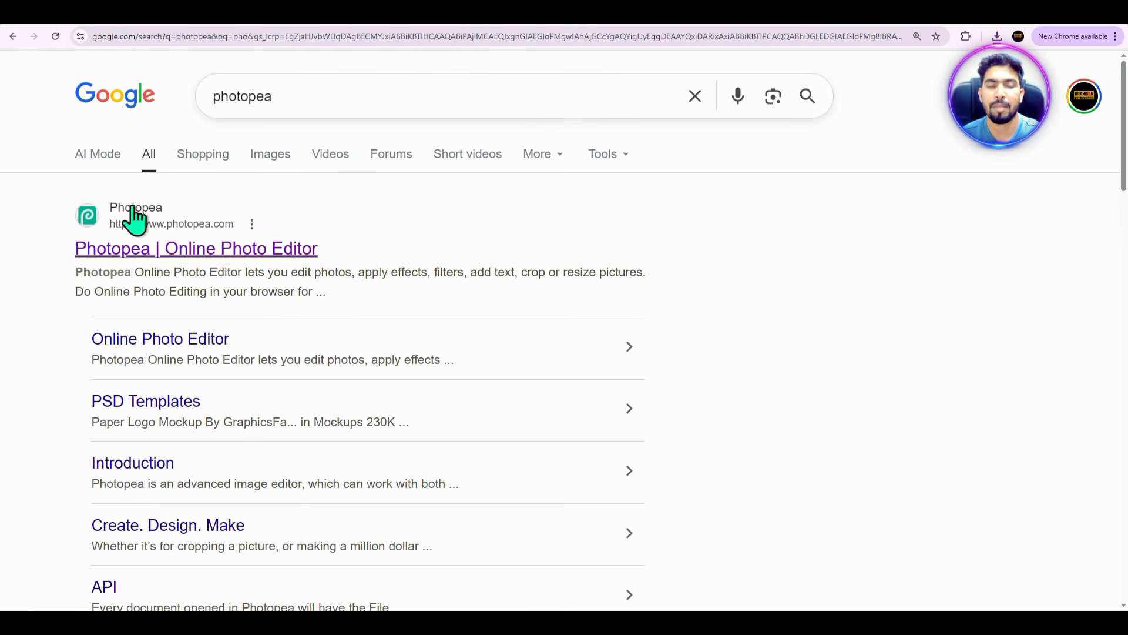
pyautogui.click(133, 254)
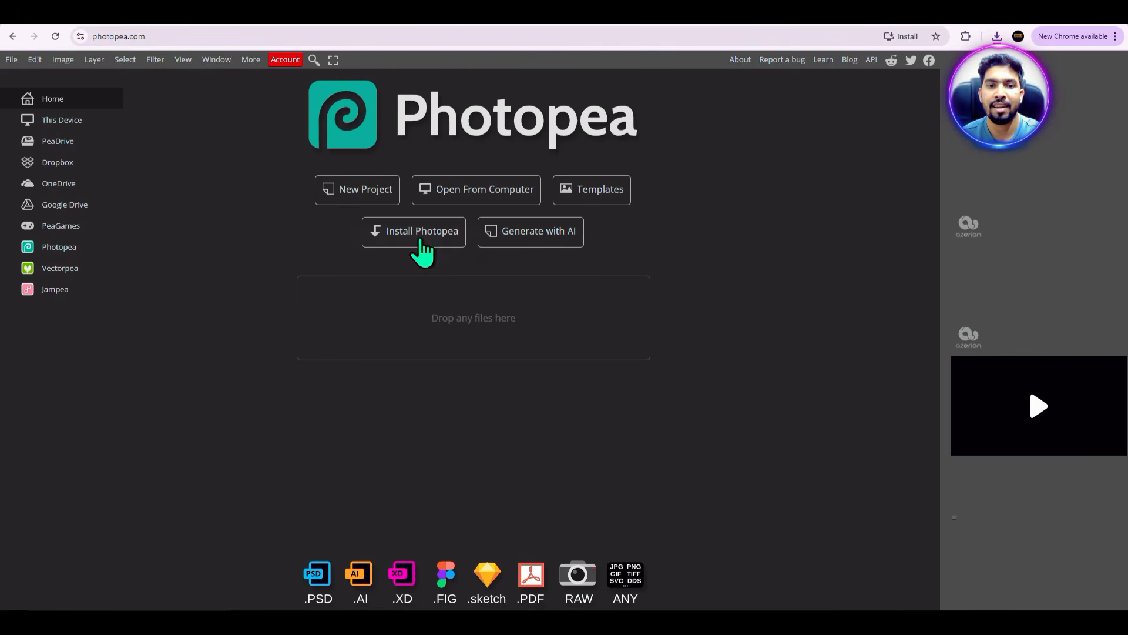
# - Open the downloaded Gemini-generated house render from the Downloads folder in Photopea
pyautogui.click(474, 195)
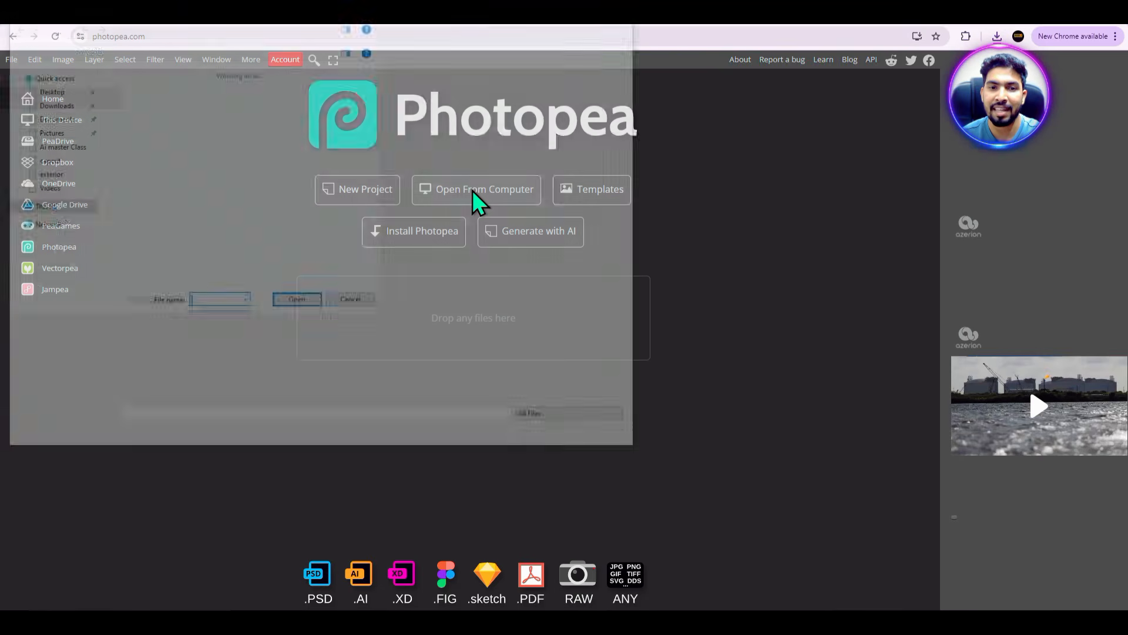
pyautogui.click(191, 128)
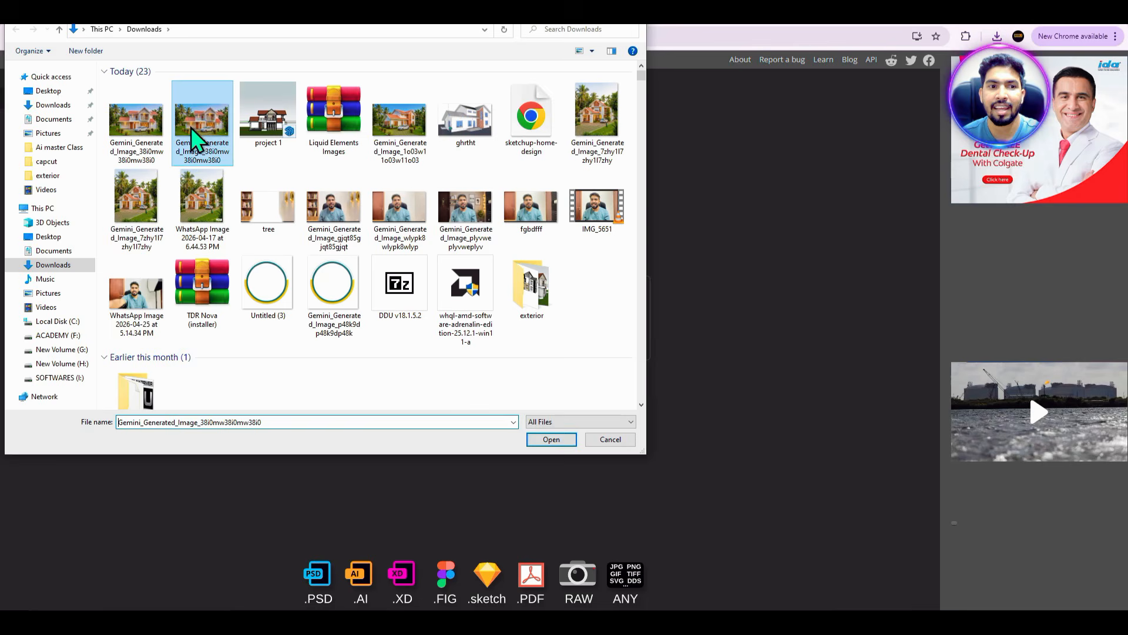
pyautogui.click(544, 440)
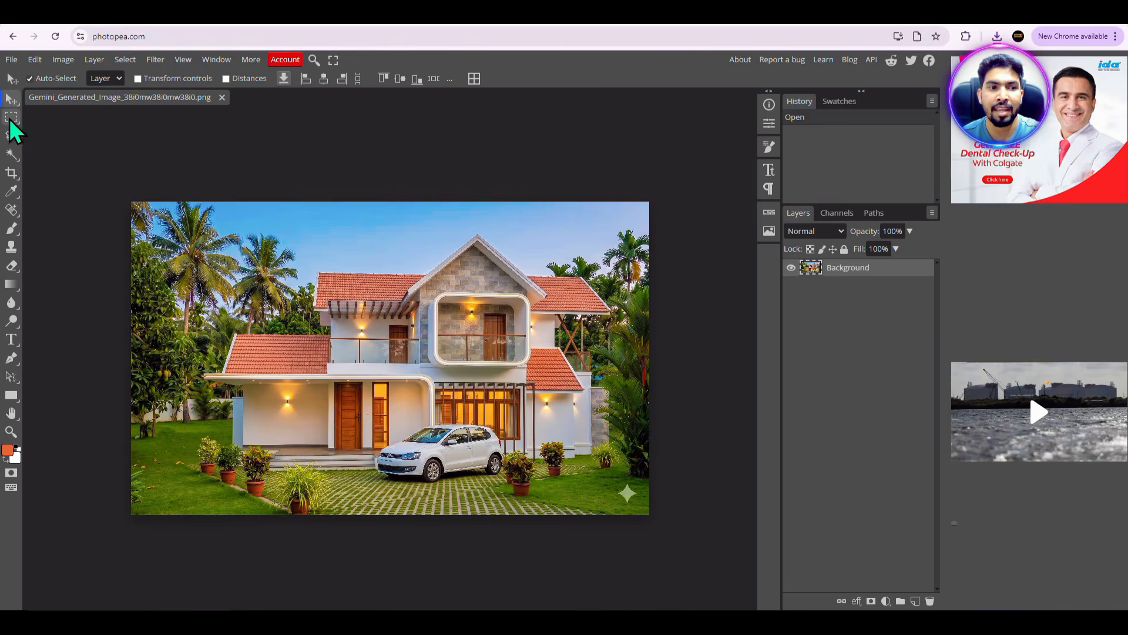
# - Remove the sparkle watermark from the lawn near the render's lower corner with the Spot Healing Brush tool
pyautogui.rightClick(11, 210)
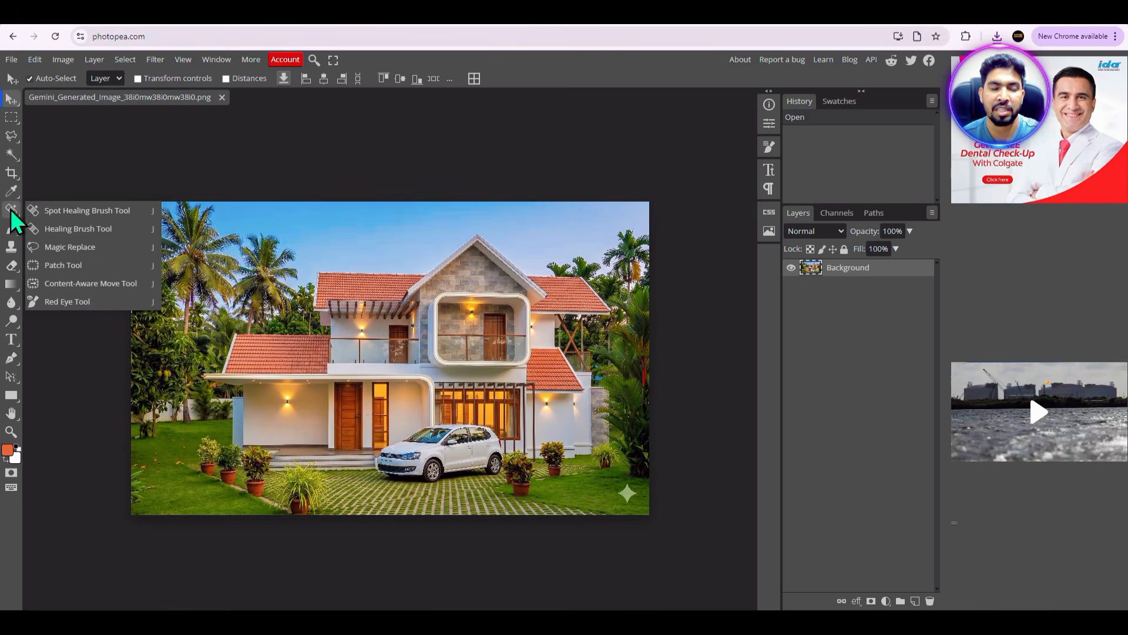
pyautogui.click(69, 210)
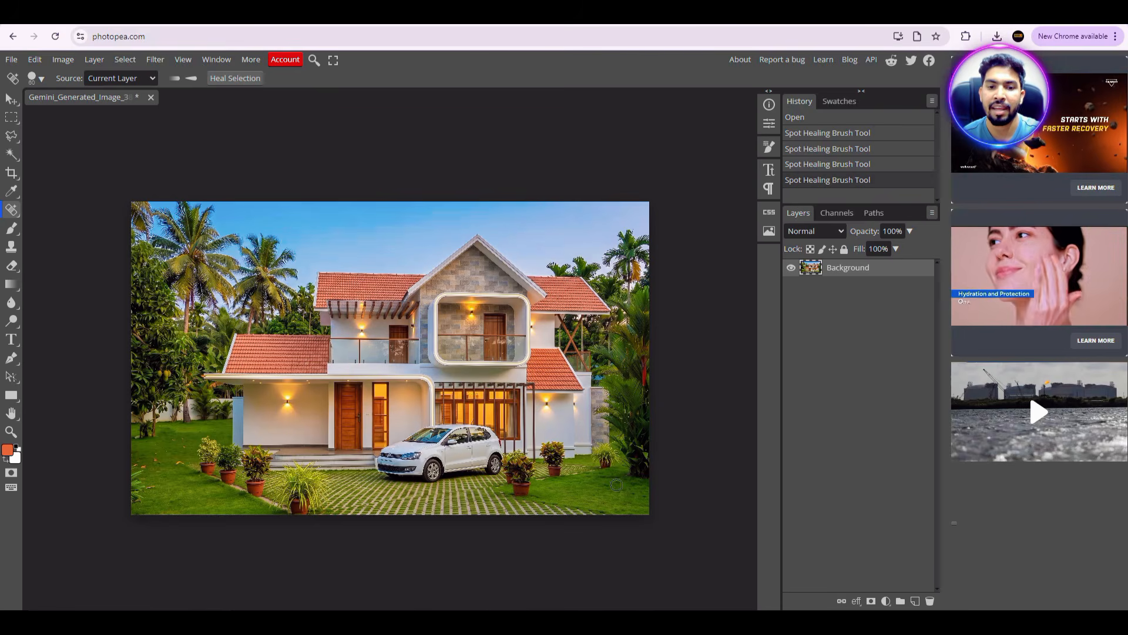
# - Export the retouched render as a PNG named 12exterior
pyautogui.click(12, 60)
pyautogui.moveTo(36, 241)
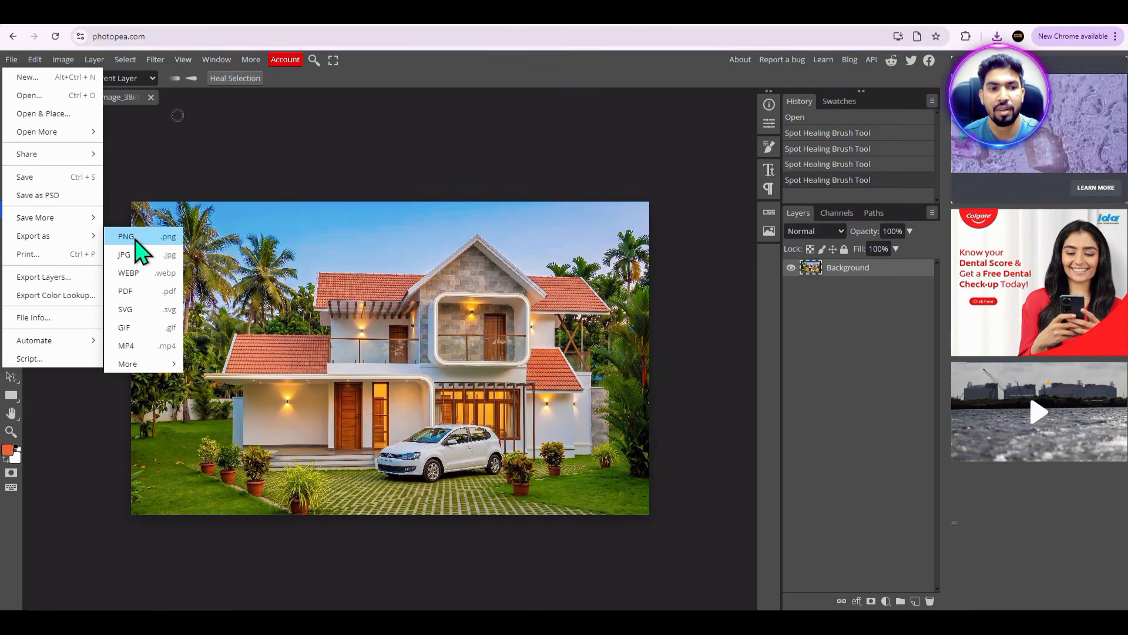
pyautogui.click(135, 237)
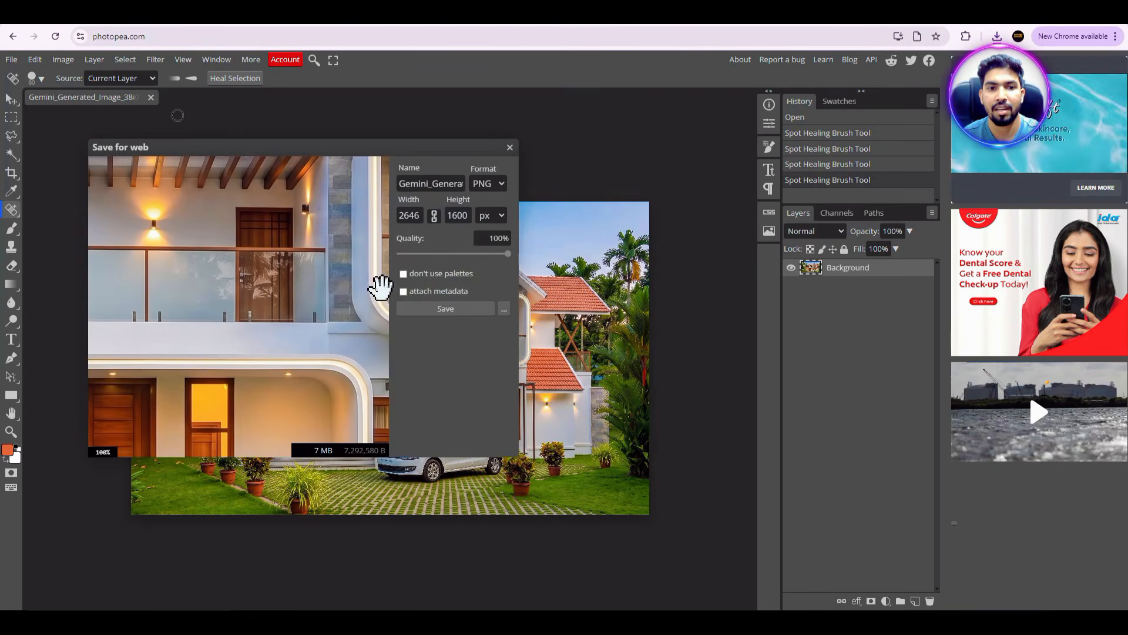
pyautogui.doubleClick(399, 183)
pyautogui.write('12exterior')
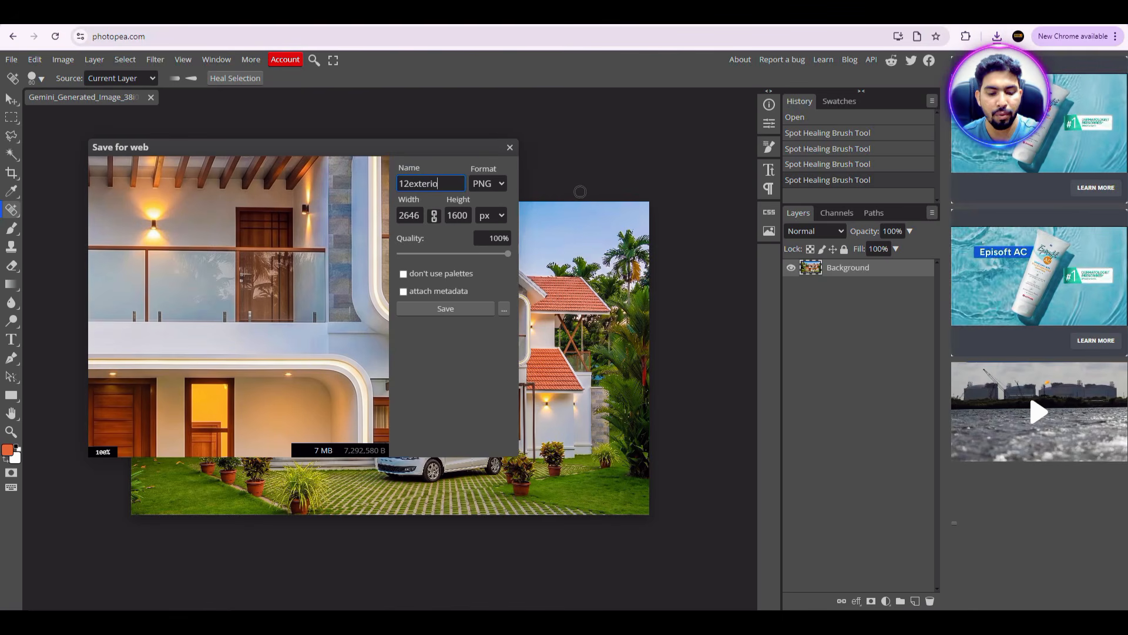
pyautogui.click(444, 309)
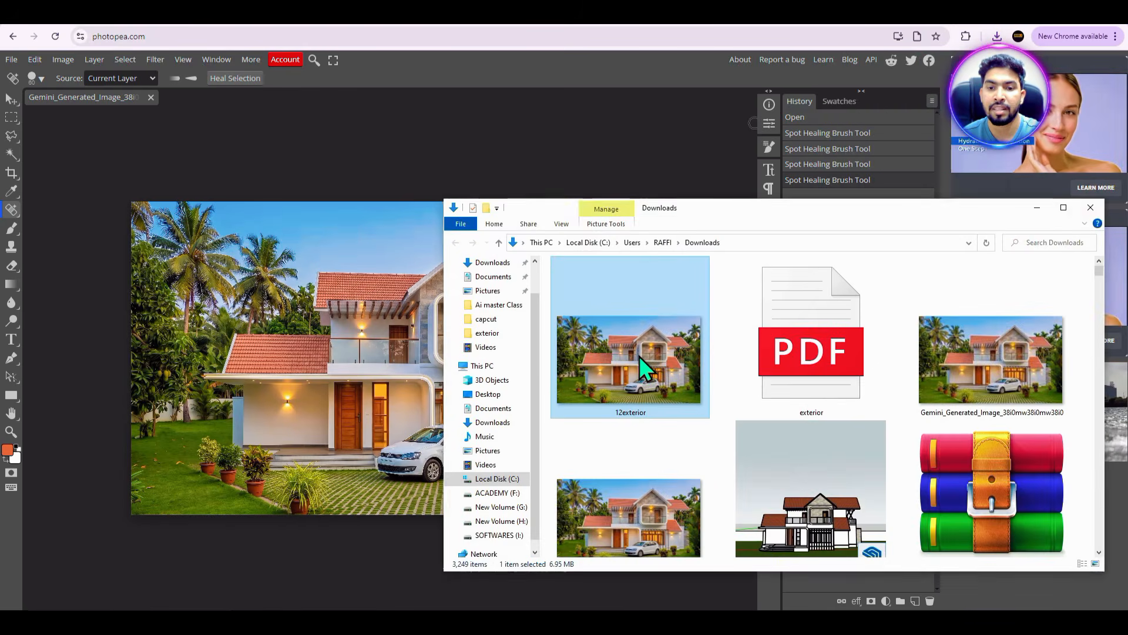
# - Open the exported 12exterior image in the image viewer and examine the roof tiles and pergola up close
pyautogui.doubleClick(639, 356)
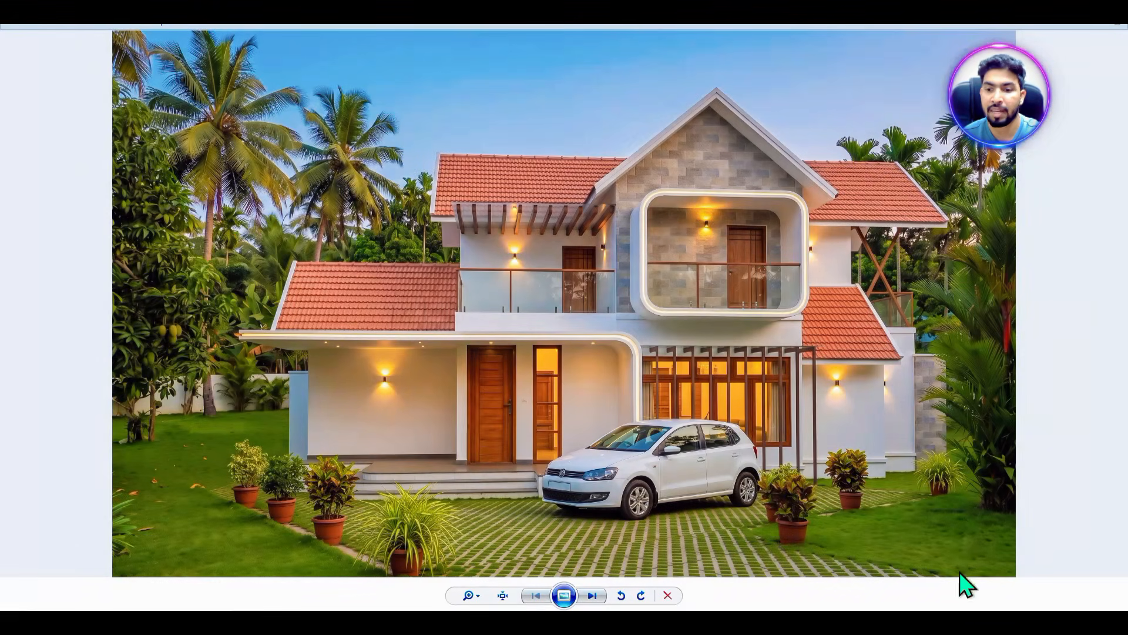
pyautogui.scroll(4, 650, 118)
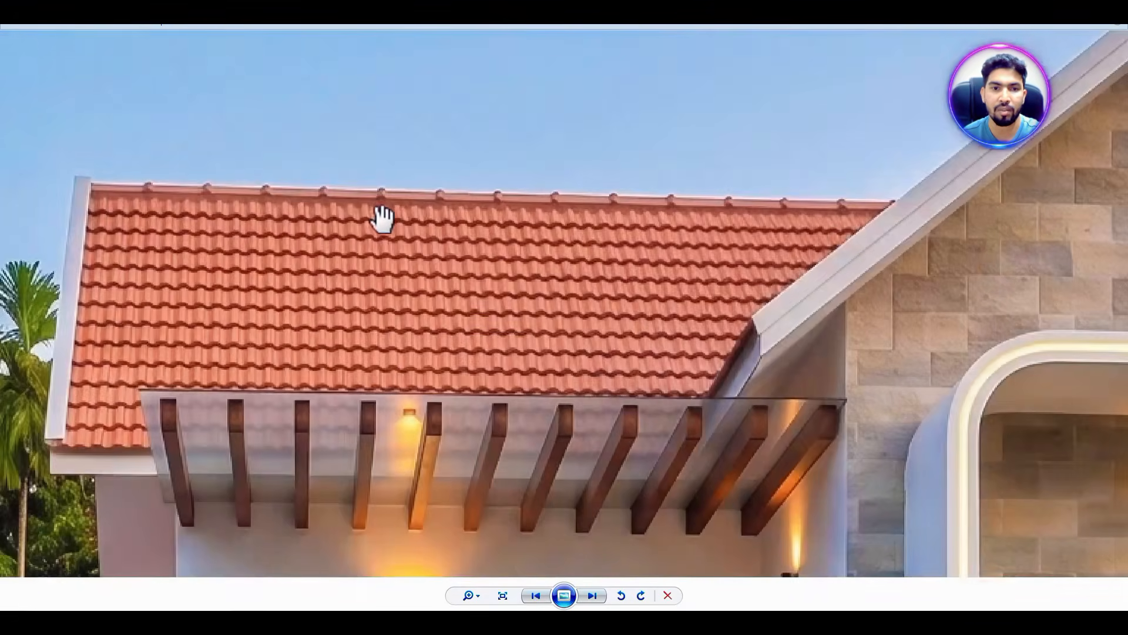
pyautogui.scroll(-3, 383, 217)
pyautogui.click(1045, 26)
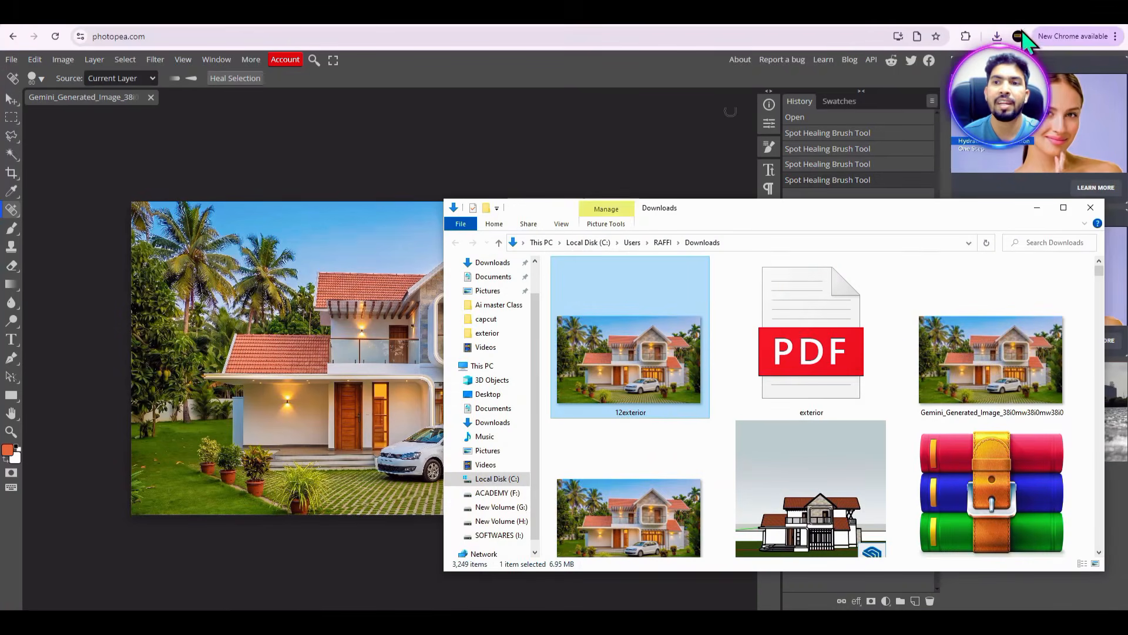
# - Search the web for upscale media in a new browser tab and open the Upscale.media site
pyautogui.click(1026, 42)
pyautogui.hotkey('ctrl', 't')
pyautogui.click(402, 241)
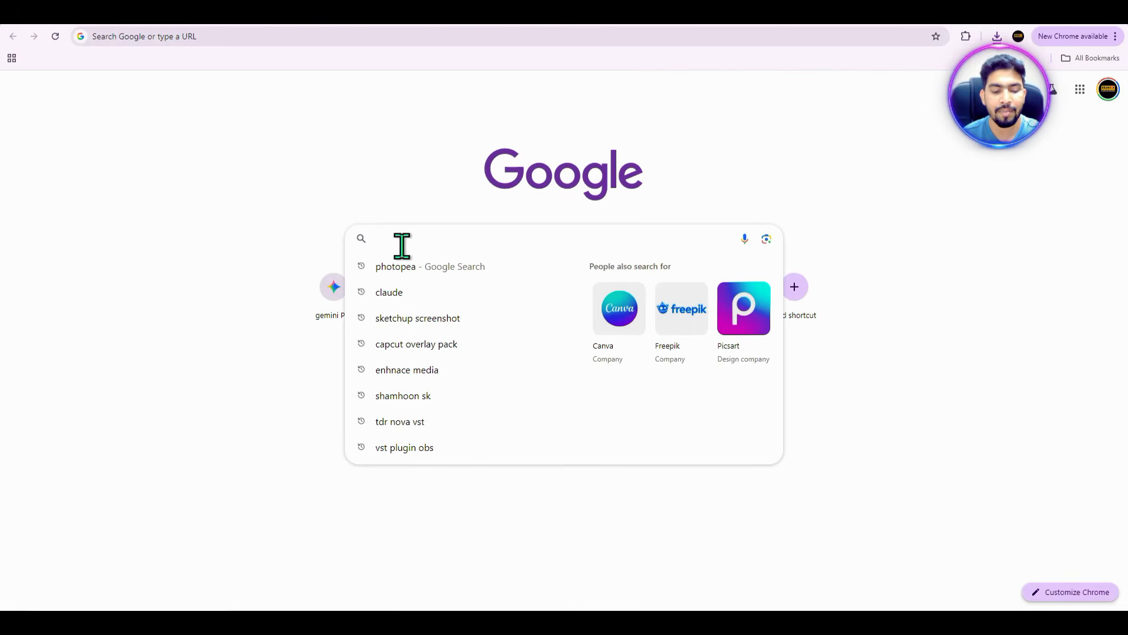
pyautogui.write('up')
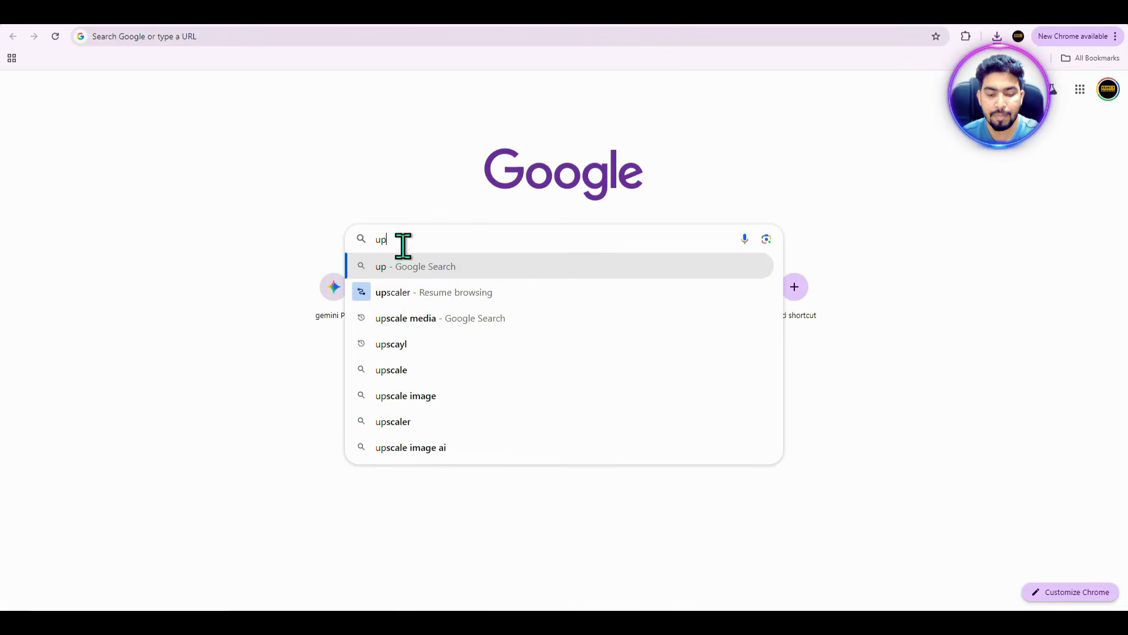
pyautogui.write('scale media')
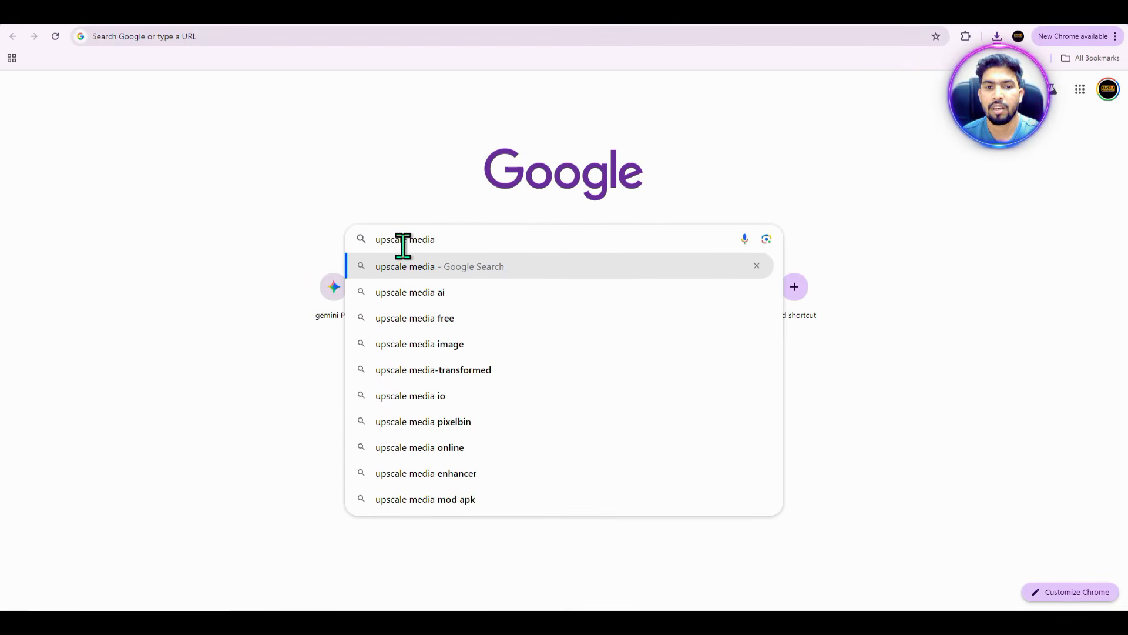
pyautogui.press('Return')
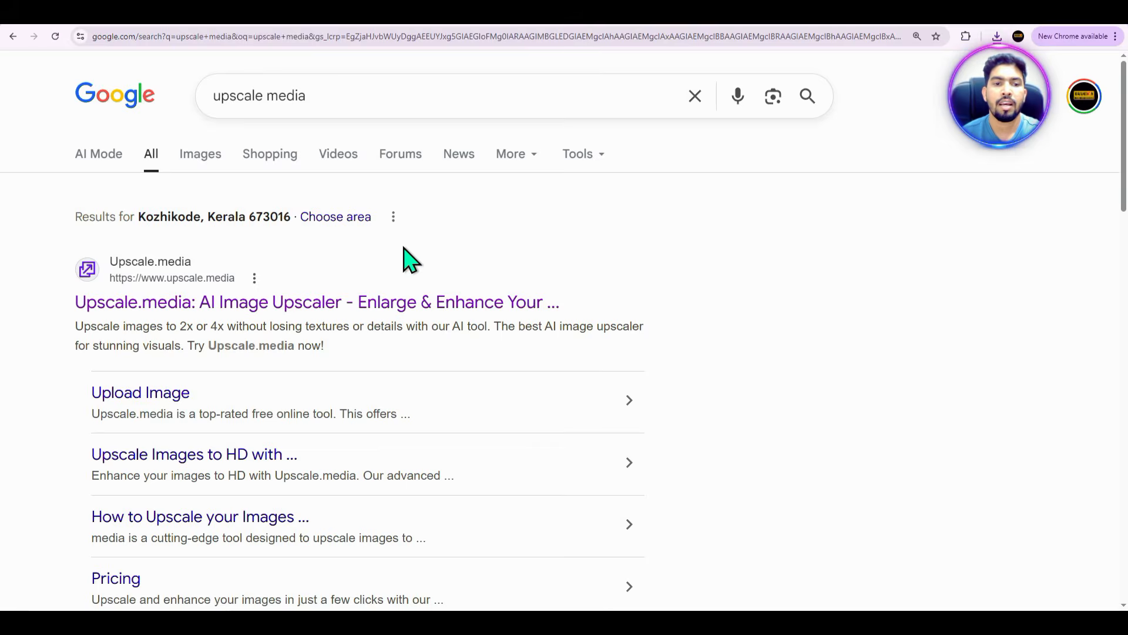
pyautogui.click(167, 305)
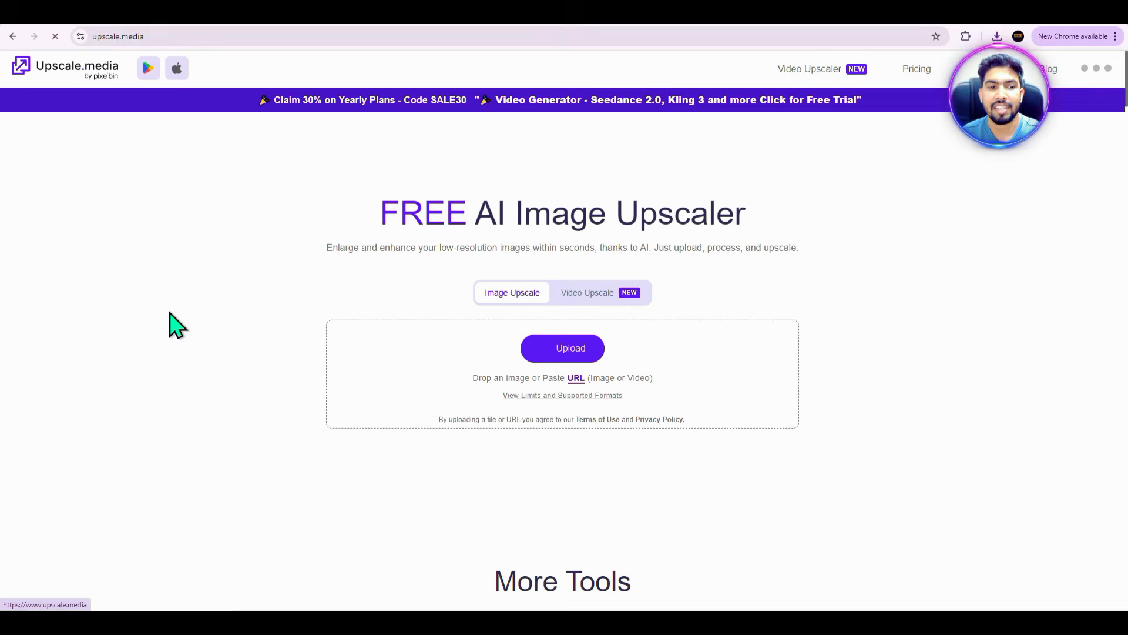
# - Upload the 12exterior image from the Downloads folder to the image upscaler
pyautogui.click(564, 350)
pyautogui.click(130, 115)
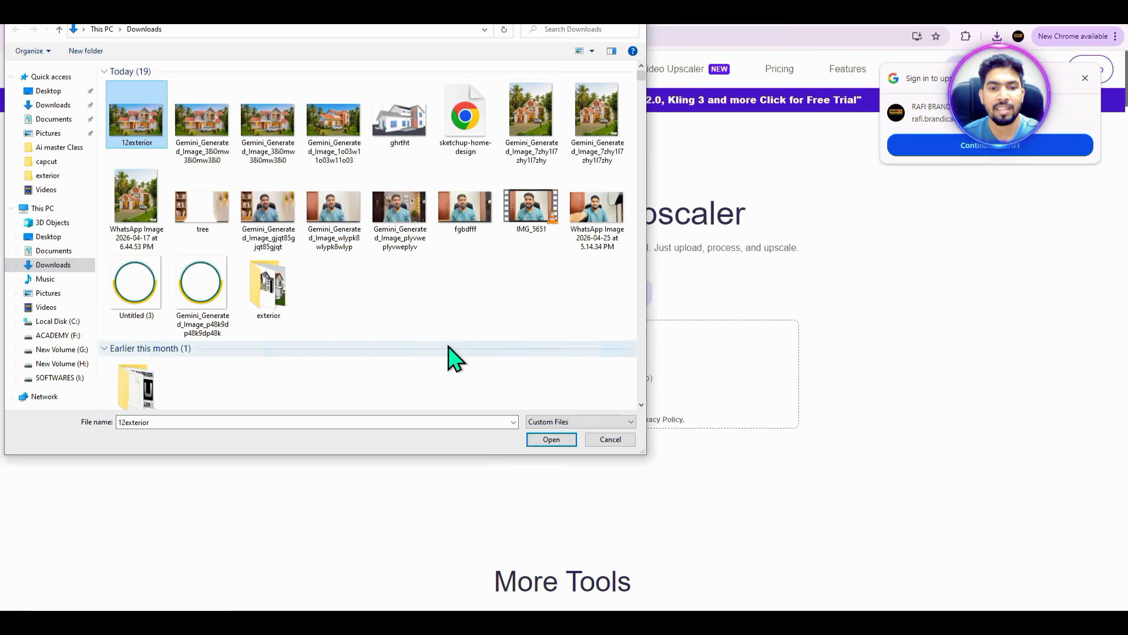
pyautogui.click(551, 440)
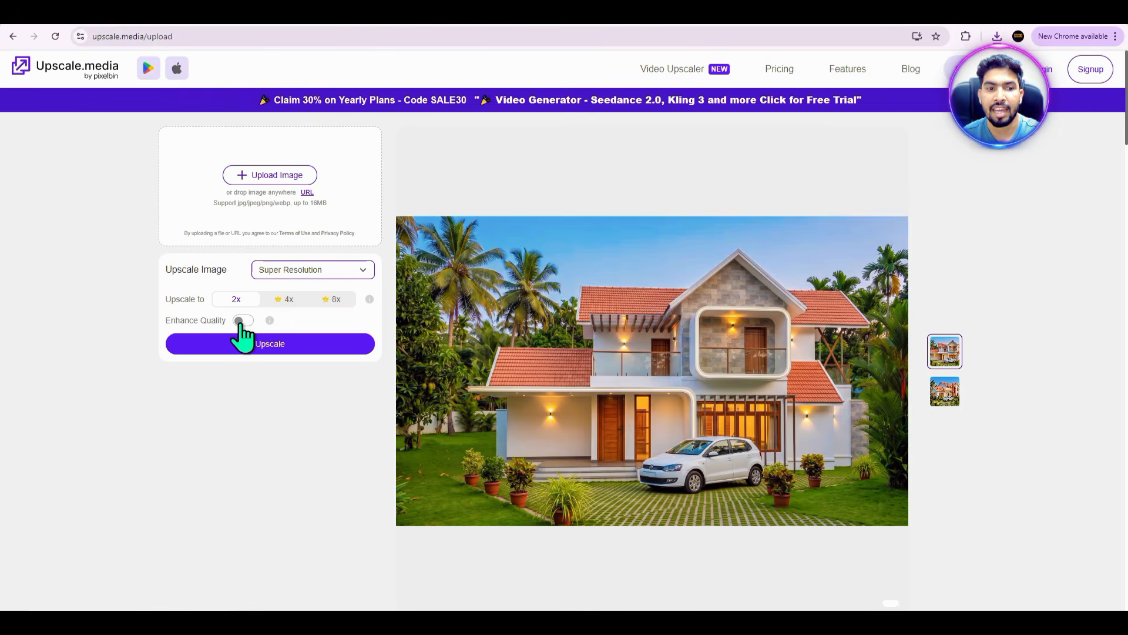
# - Upscale the render 2x in Super Resolution with Enhance Quality enabled and compare the before and after versions
pyautogui.click(278, 345)
pyautogui.rightClick(278, 345)
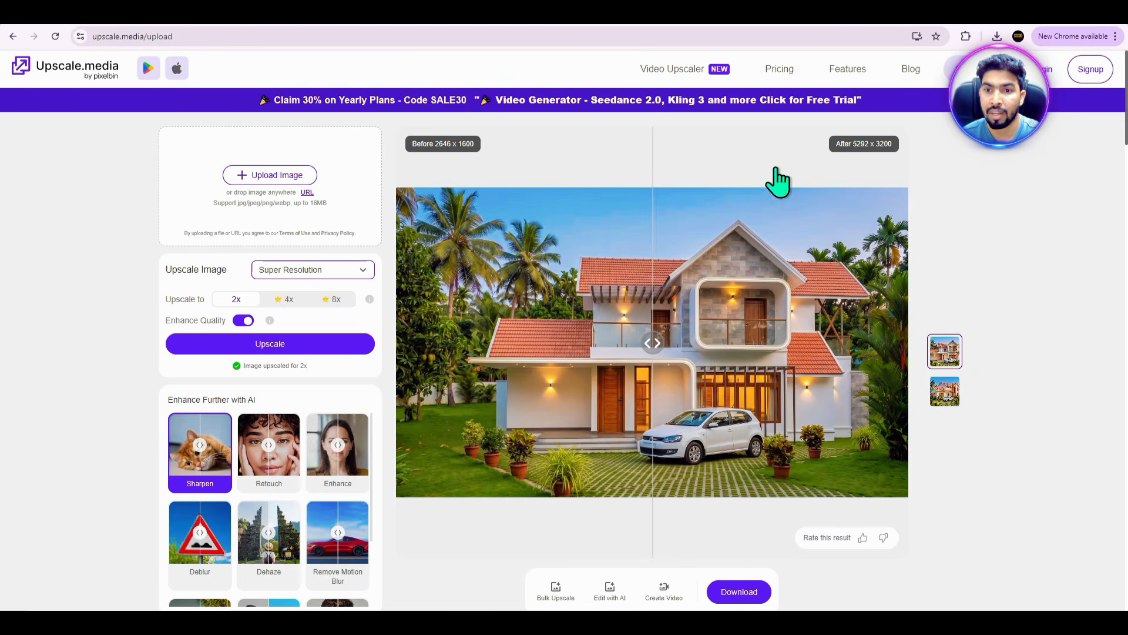
pyautogui.moveTo(654, 344); pyautogui.dragTo(910, 348)
pyautogui.moveTo(793, 367); pyautogui.dragTo(550, 347)
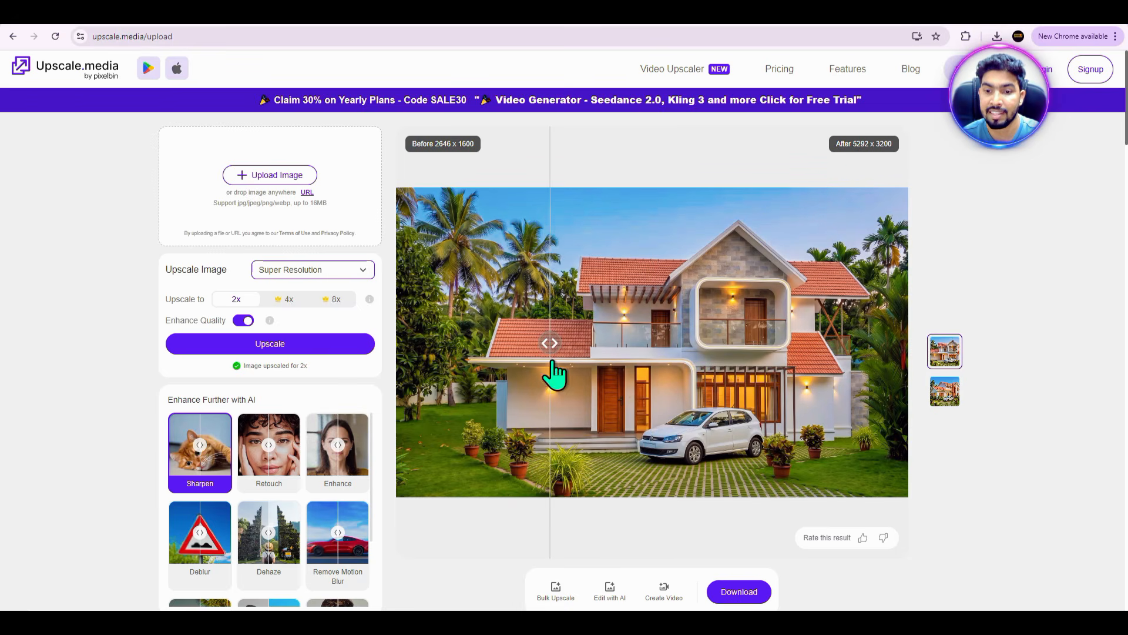
# - Download the upscaled 5292 x 3200 px image and switch back to Photopea
pyautogui.scroll(-1, 741, 471)
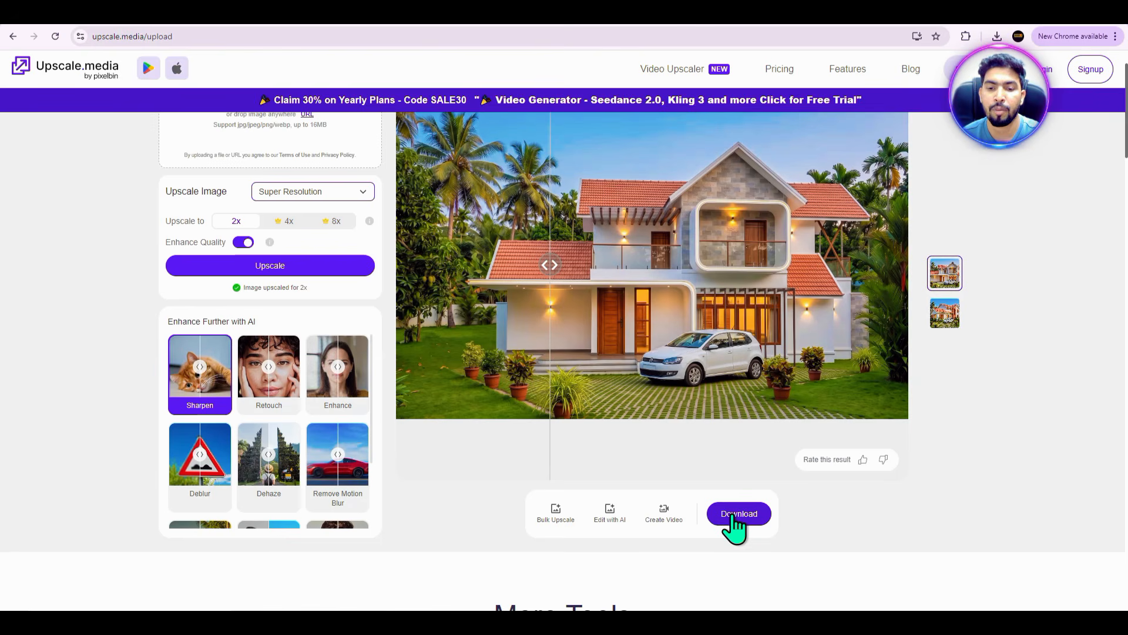
pyautogui.click(737, 515)
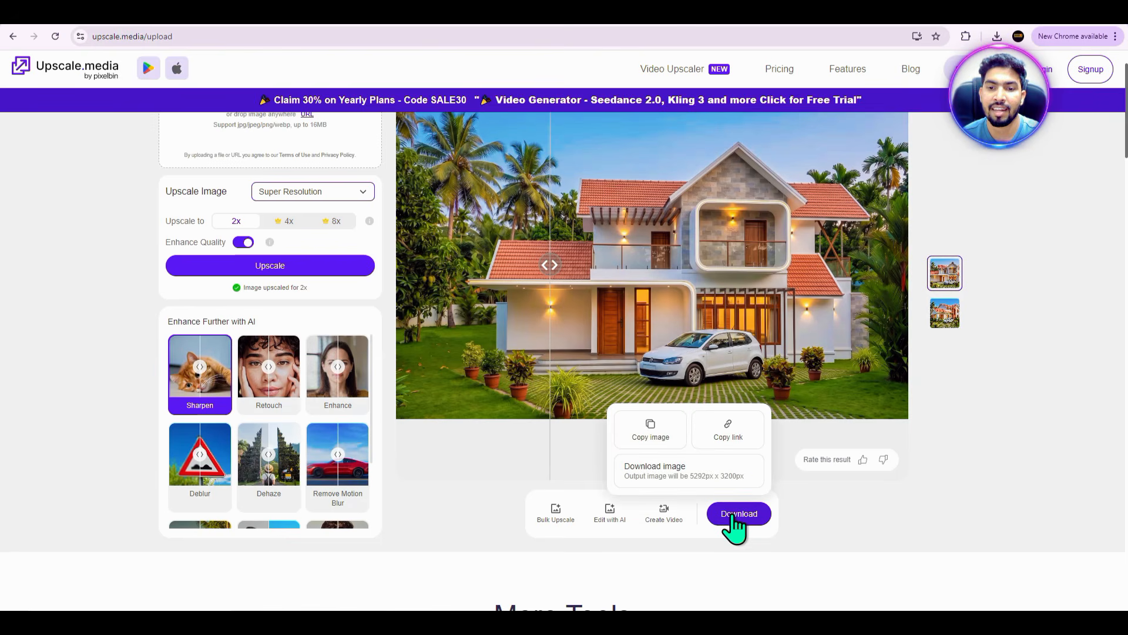
pyautogui.click(670, 479)
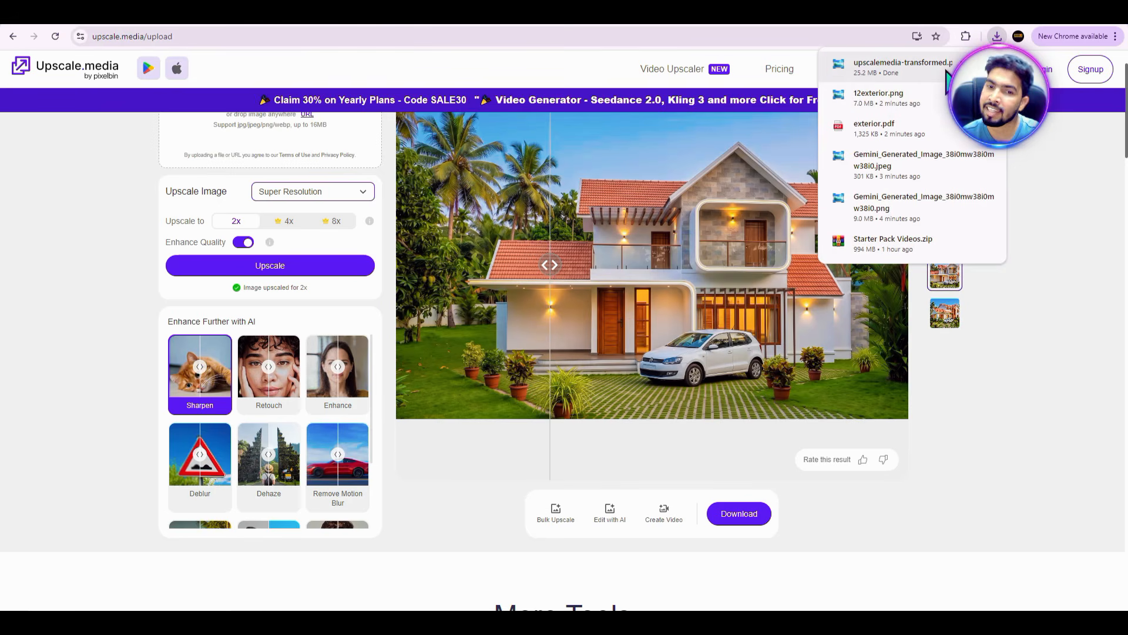
pyautogui.click(937, 17)
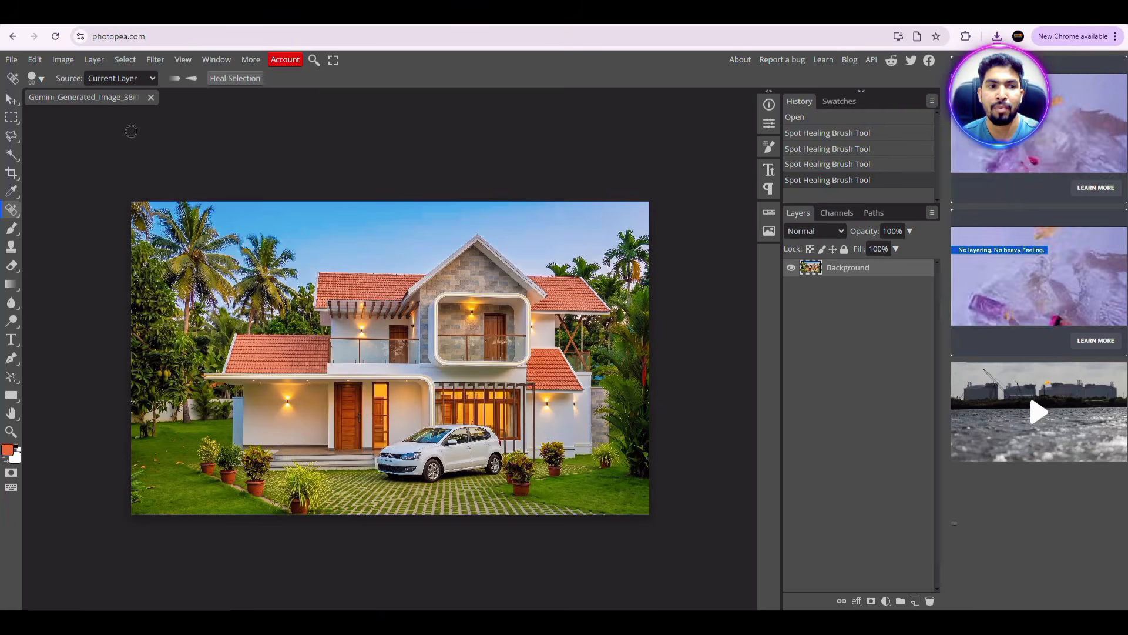
pyautogui.click(12, 59)
pyautogui.click(16, 76)
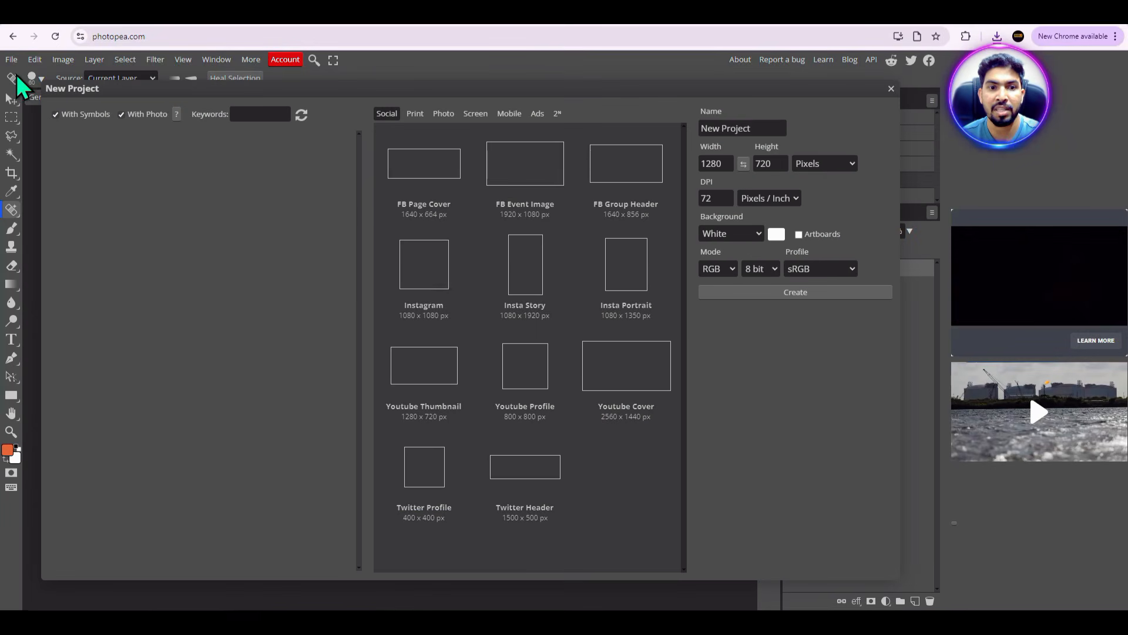
pyautogui.click(890, 89)
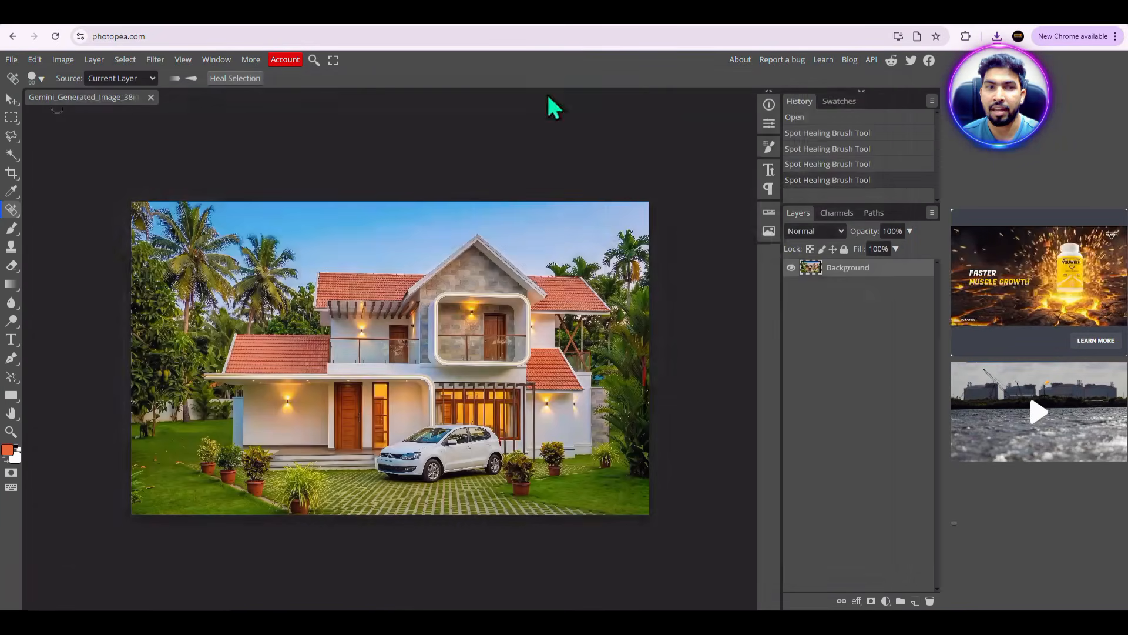
# - Open the upscalemedia-transformed image from the Downloads folder as a separate document
pyautogui.click(12, 59)
pyautogui.click(34, 115)
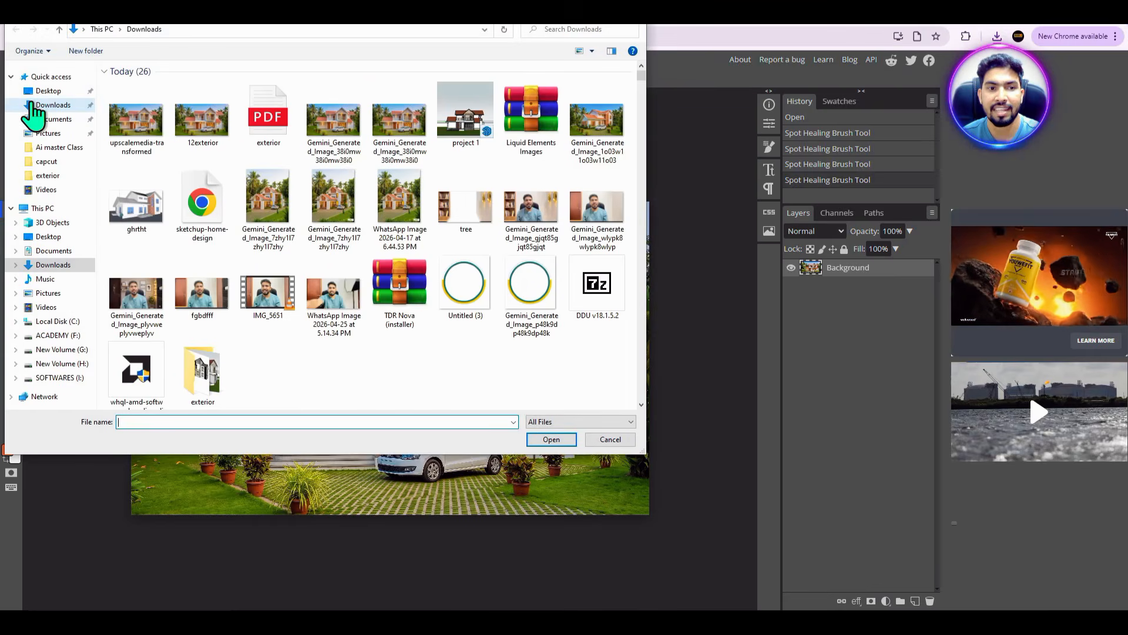
pyautogui.click(136, 126)
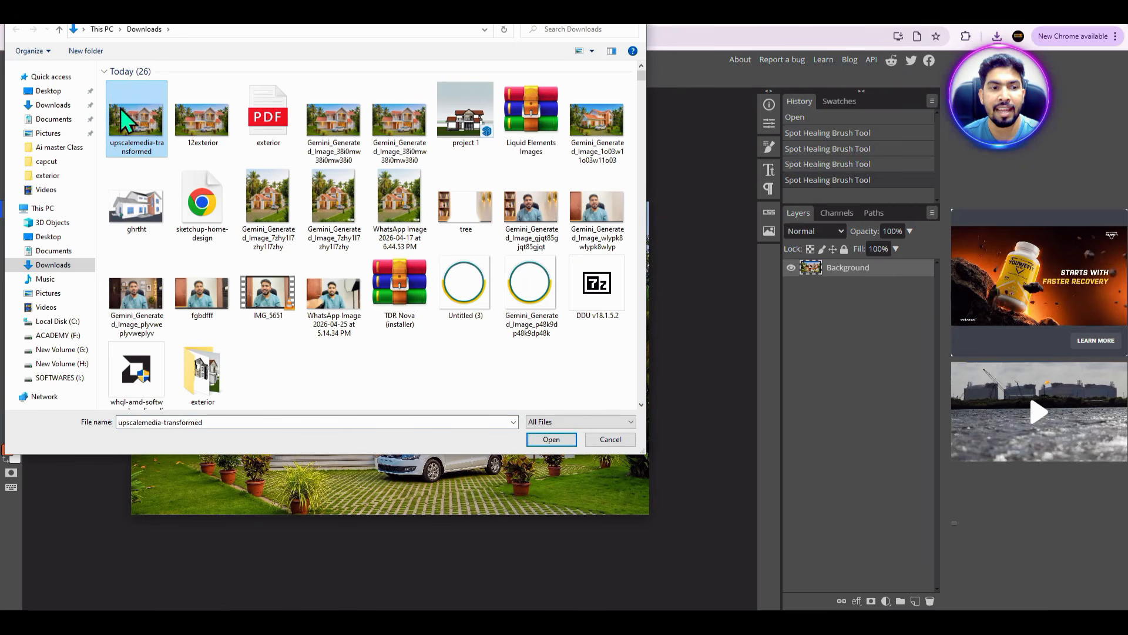
pyautogui.click(554, 439)
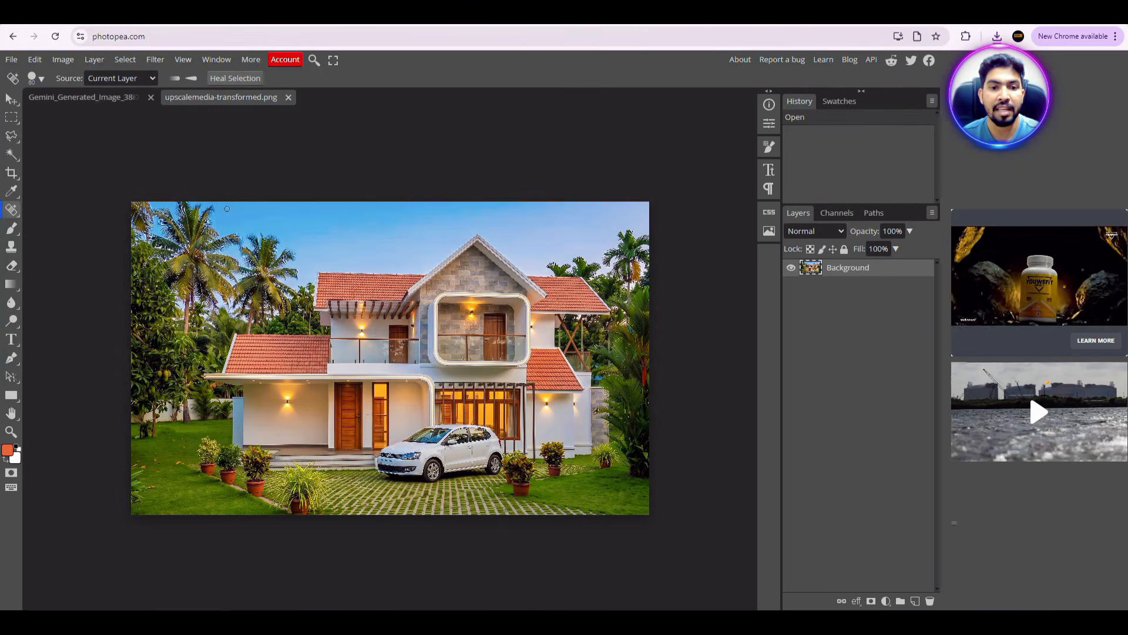
# - Export the upscaled image as a PDF named "final render" at 5292 x 3200 px and 100% quality
pyautogui.click(12, 59)
pyautogui.moveTo(32, 235)
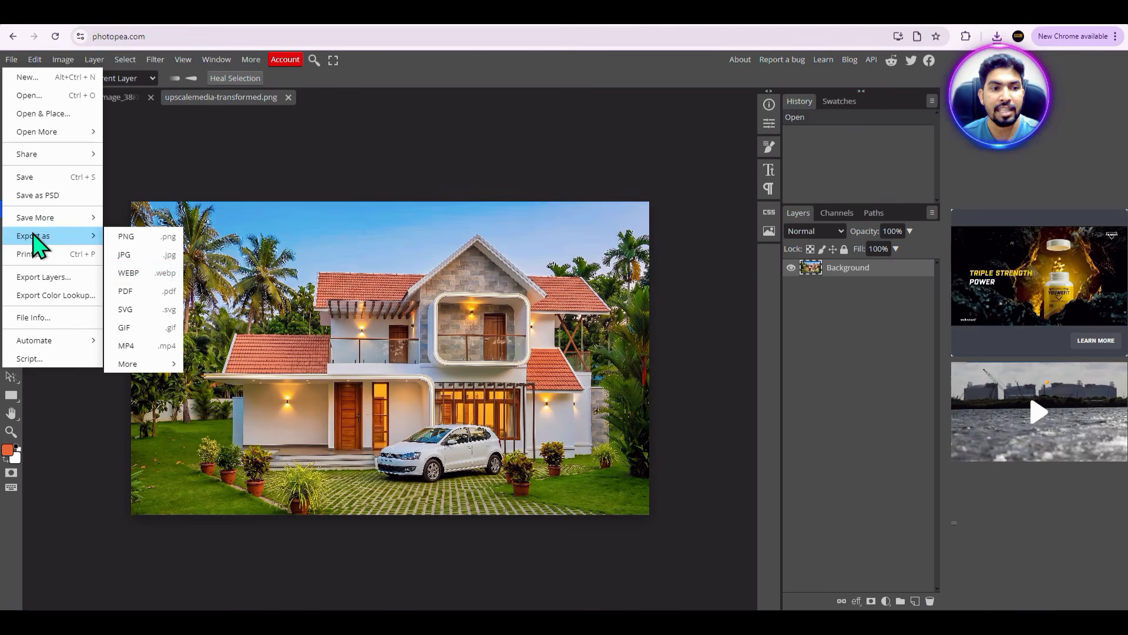
pyautogui.click(154, 291)
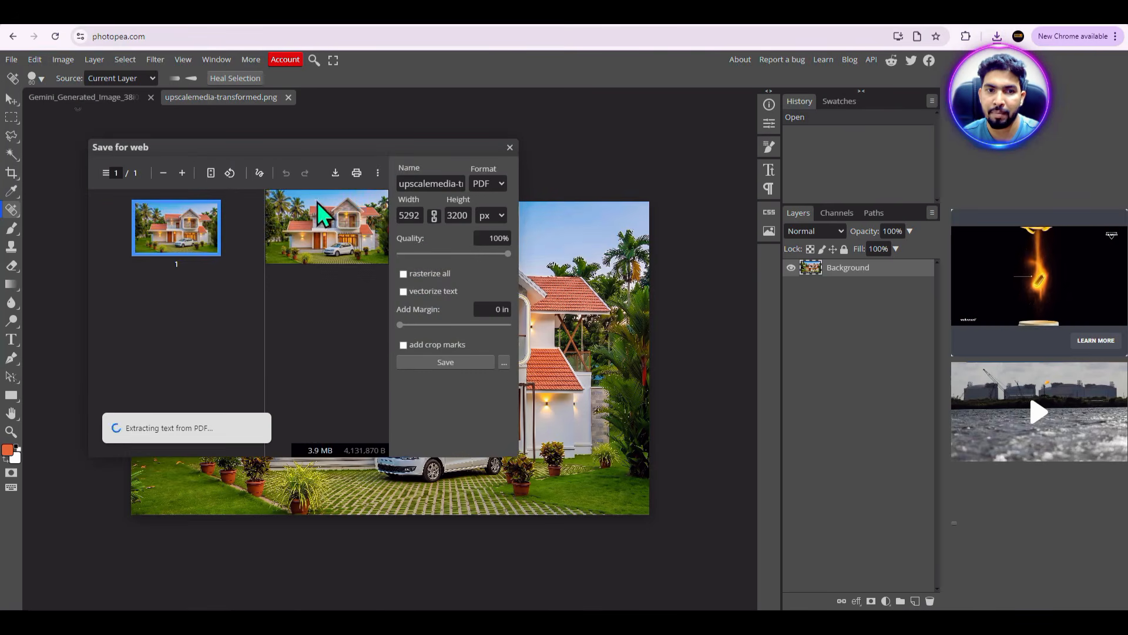
pyautogui.click(405, 183)
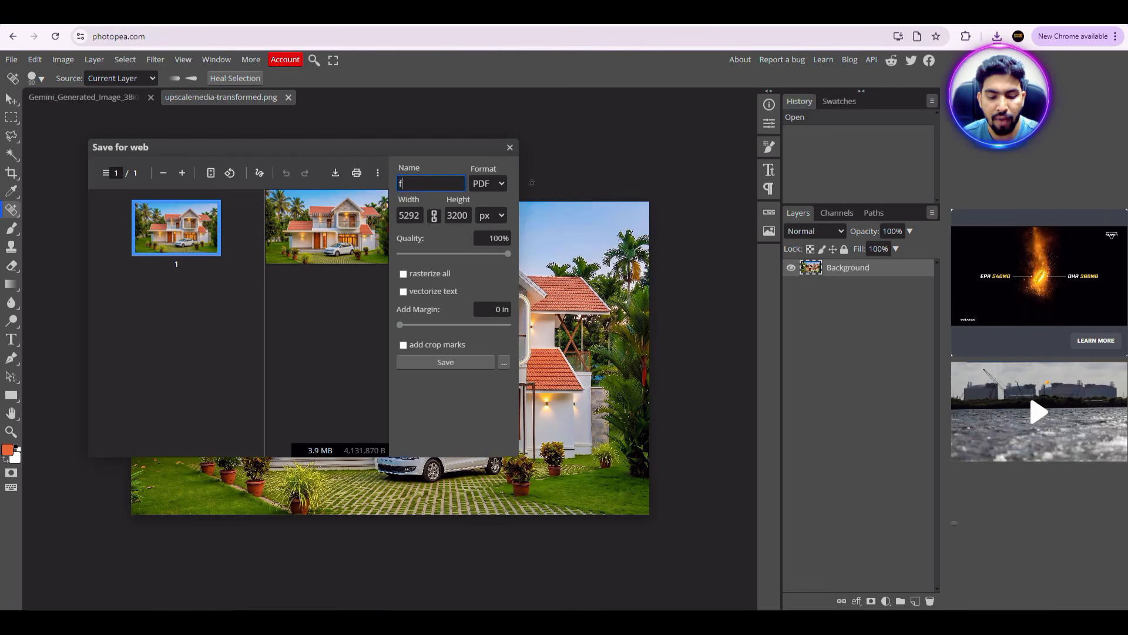
pyautogui.write('final render')
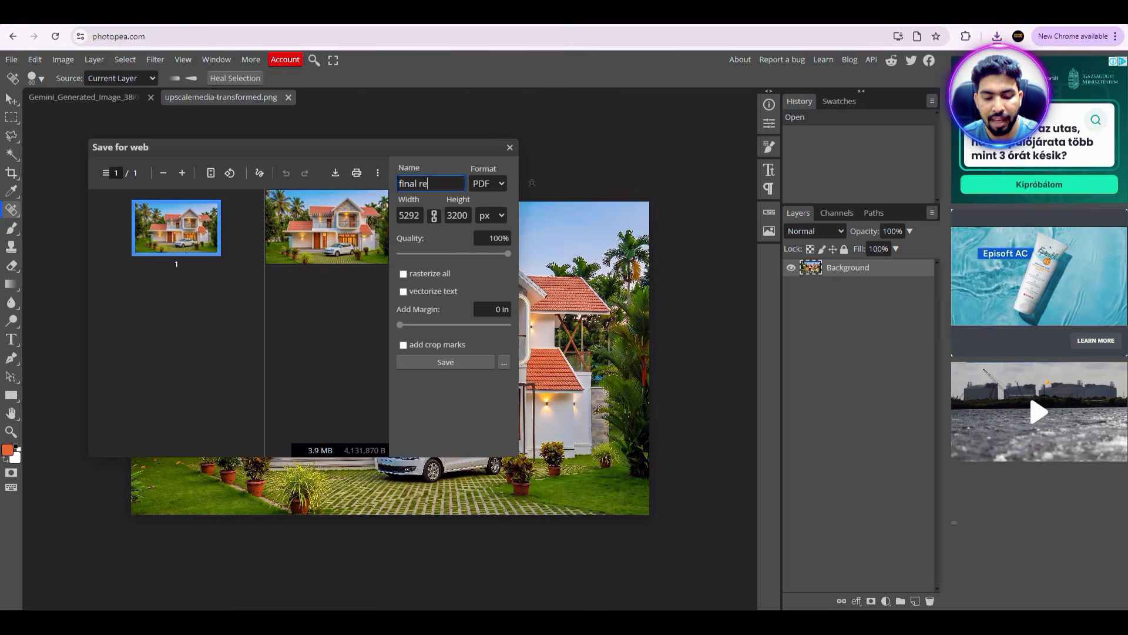
pyautogui.click(444, 362)
# - Open the exported final render PDF from the Downloads folder and examine its roof, entrance and garden details up close and the whole house
pyautogui.click(955, 63)
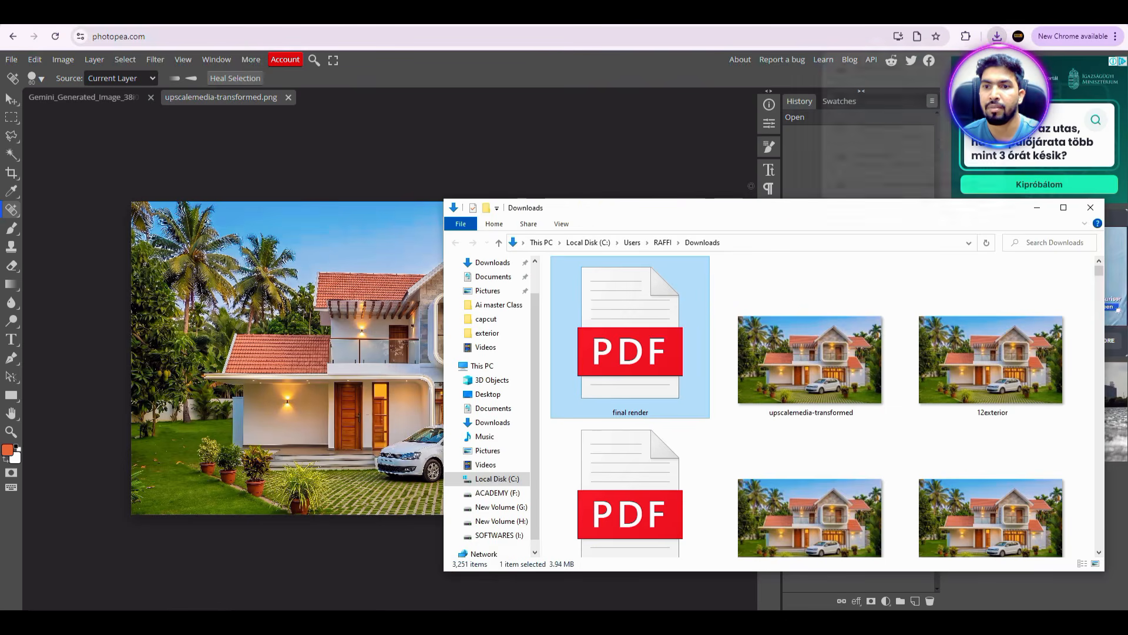
pyautogui.doubleClick(606, 341)
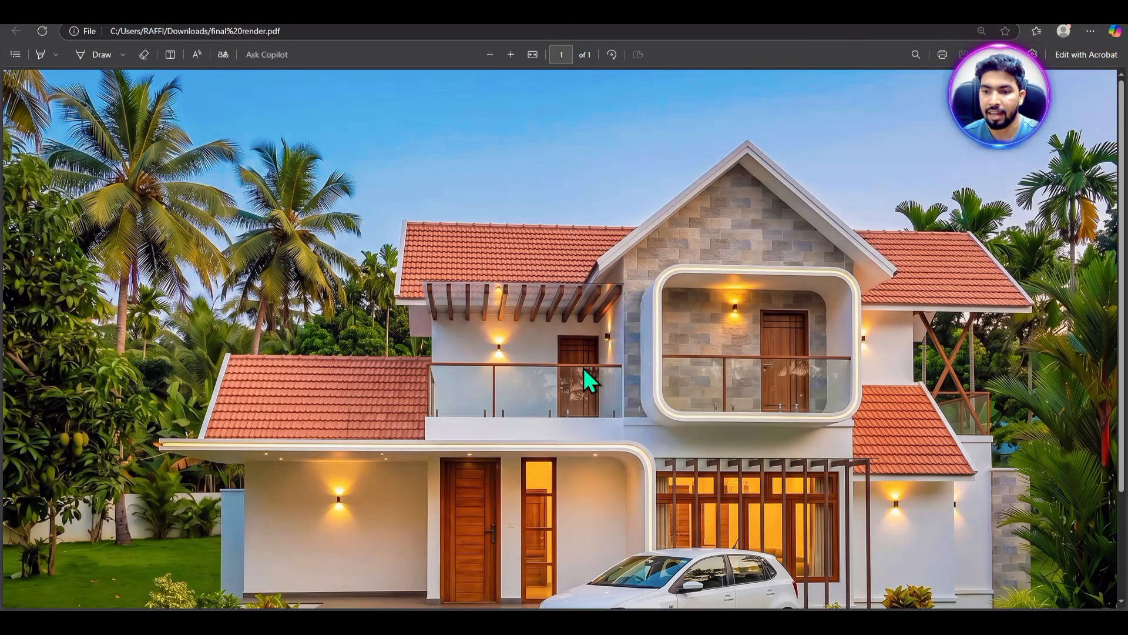
pyautogui.keyDown('ctrl'); pyautogui.scroll(4, 584, 369); pyautogui.keyUp('ctrl')
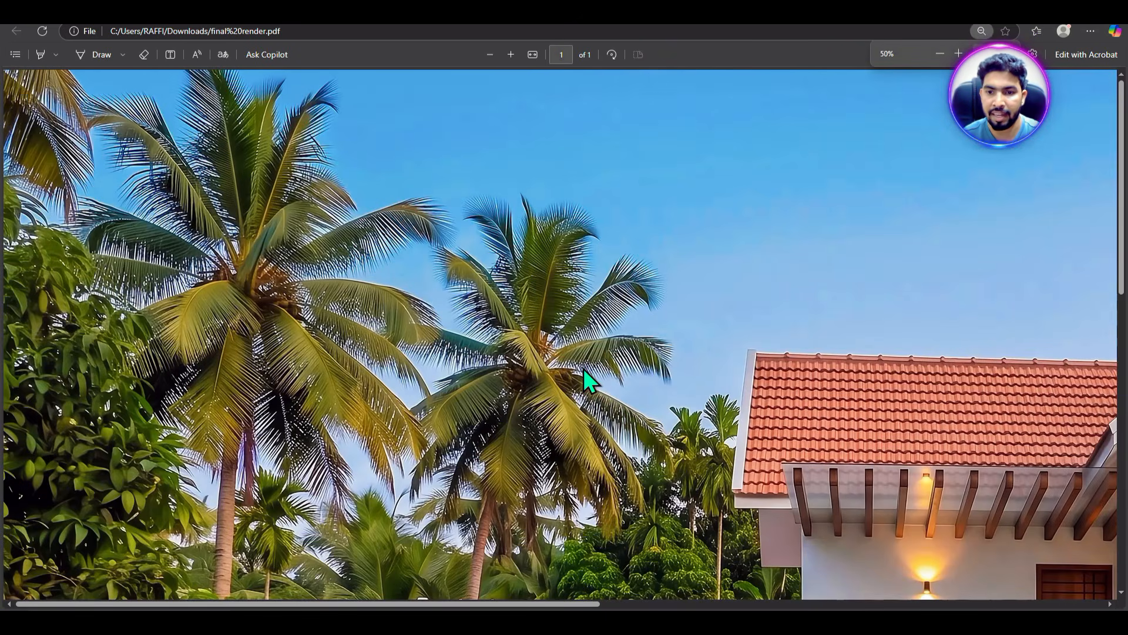
pyautogui.scroll(-5, 675, 360)
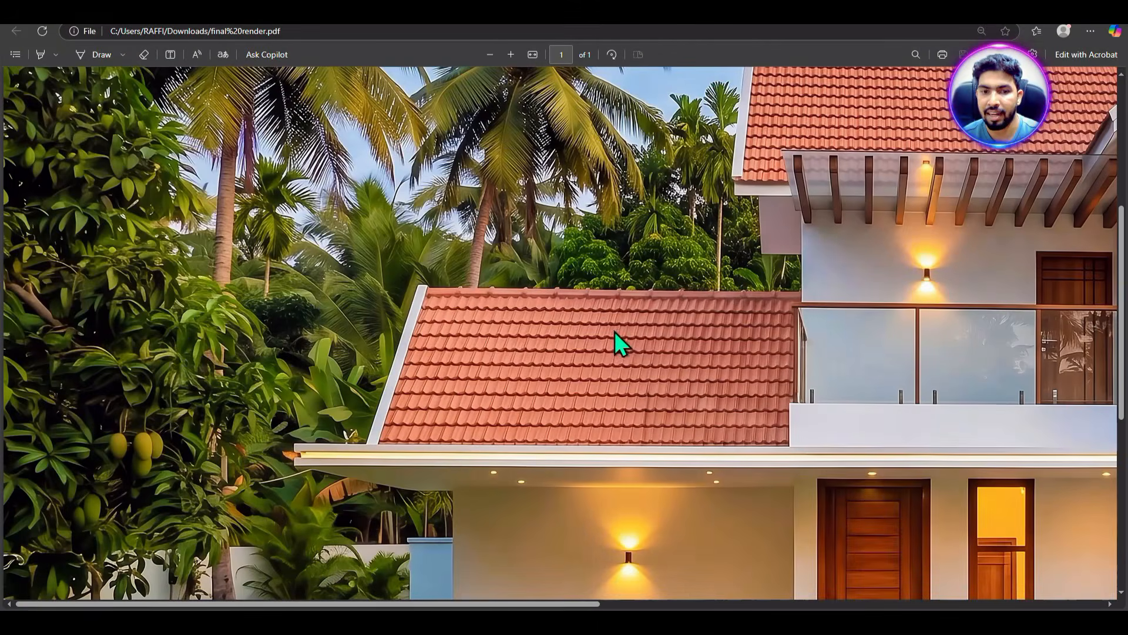
pyautogui.scroll(-7, 485, 282)
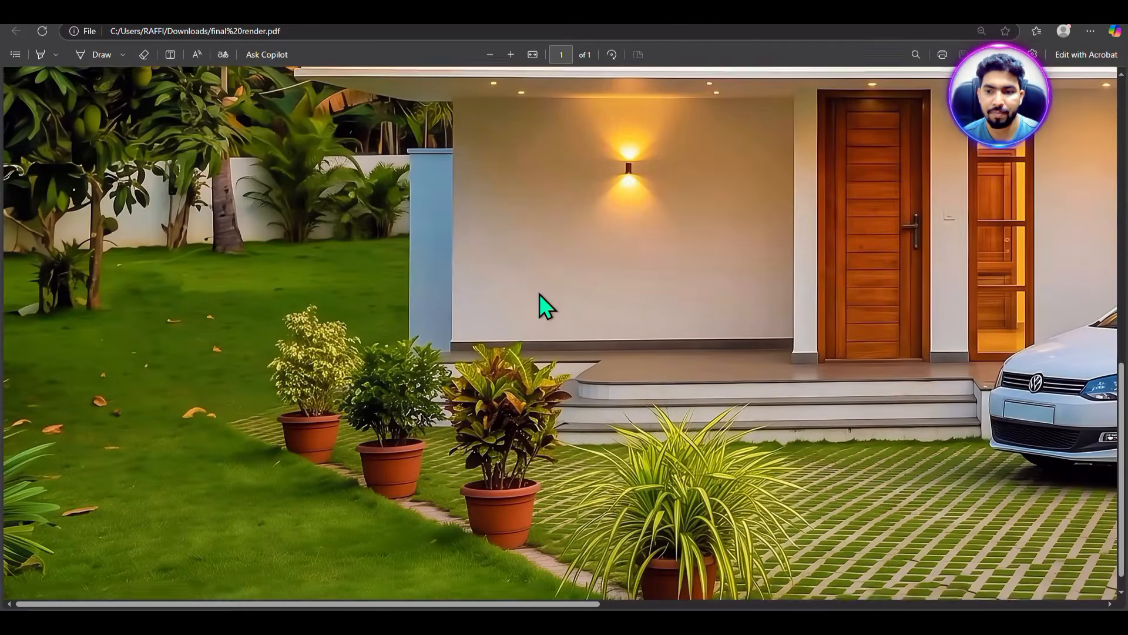
pyautogui.keyDown('ctrl'); pyautogui.scroll(-3, 539, 293); pyautogui.keyUp('ctrl')
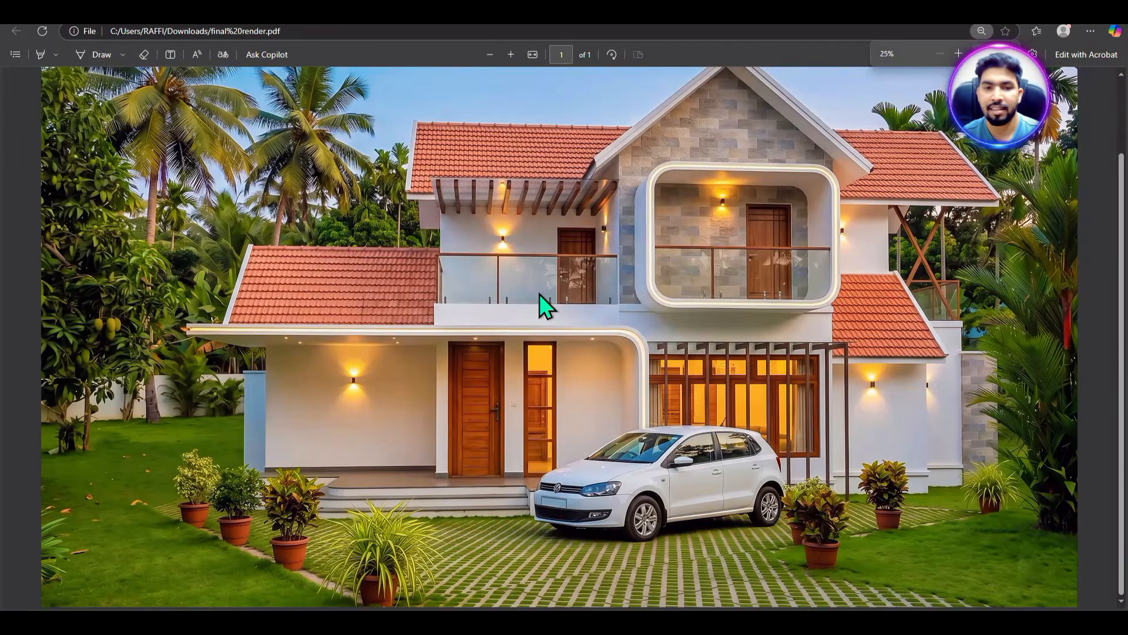
pyautogui.scroll(2, 591, 293)
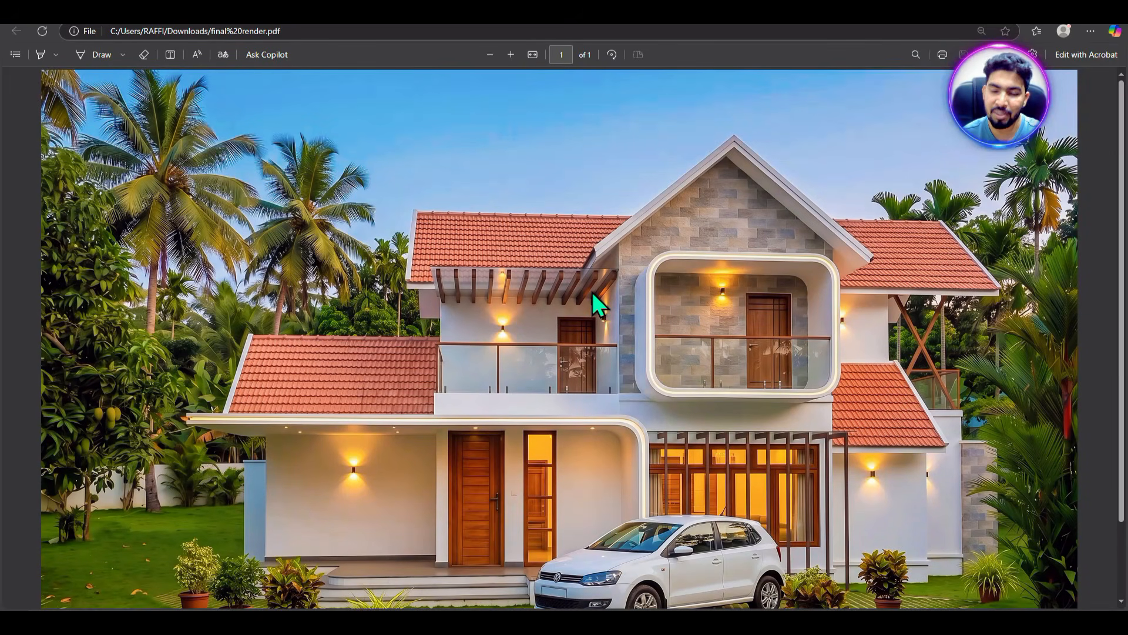